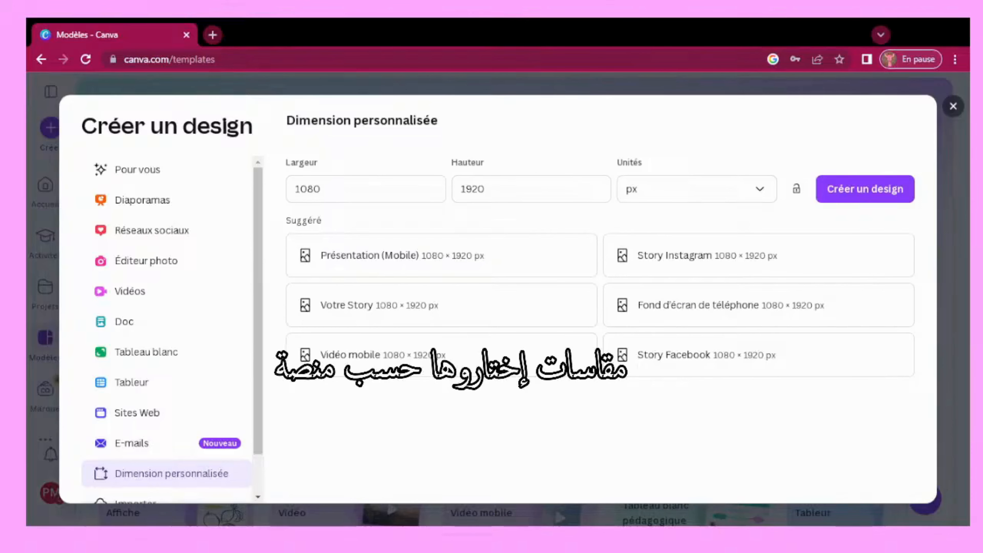
Browse the popular social media design formats in the design creation dialog
click(134, 230)
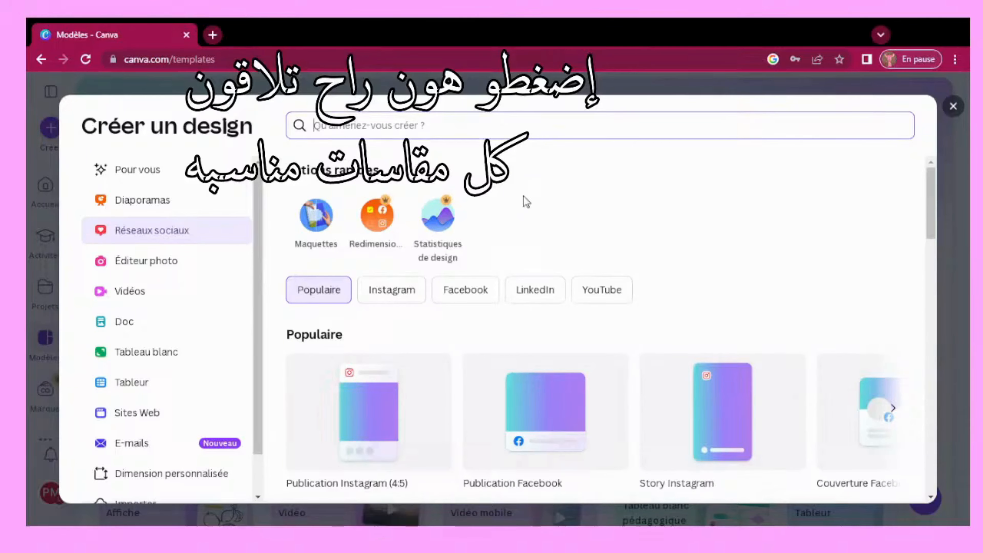
drag(931, 232, 932, 254)
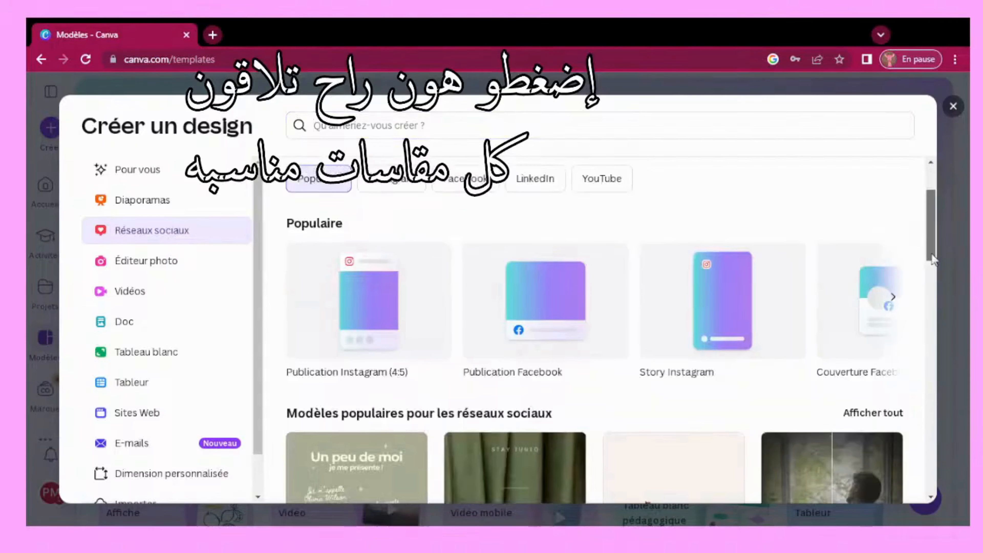
scroll(932, 258, up, 2)
click(894, 348)
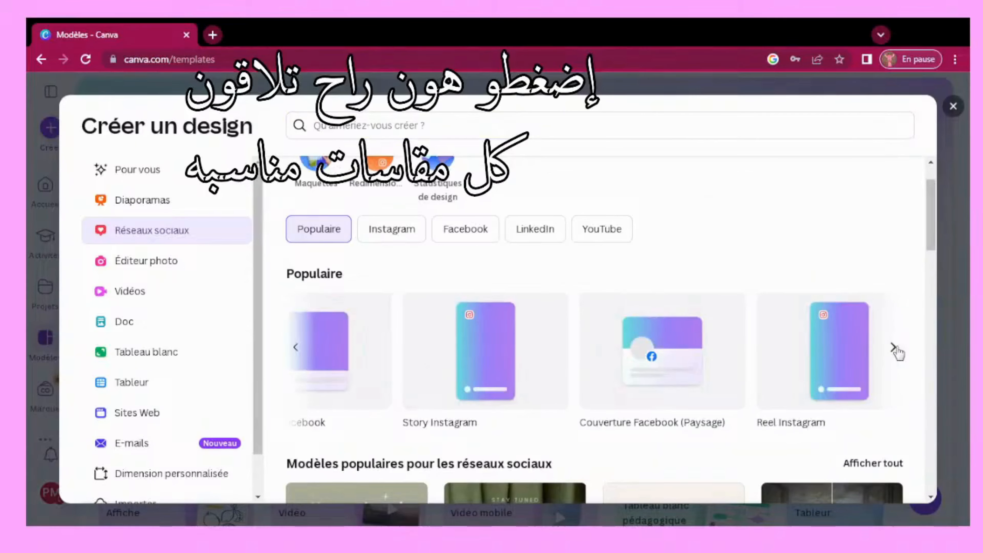
click(894, 348)
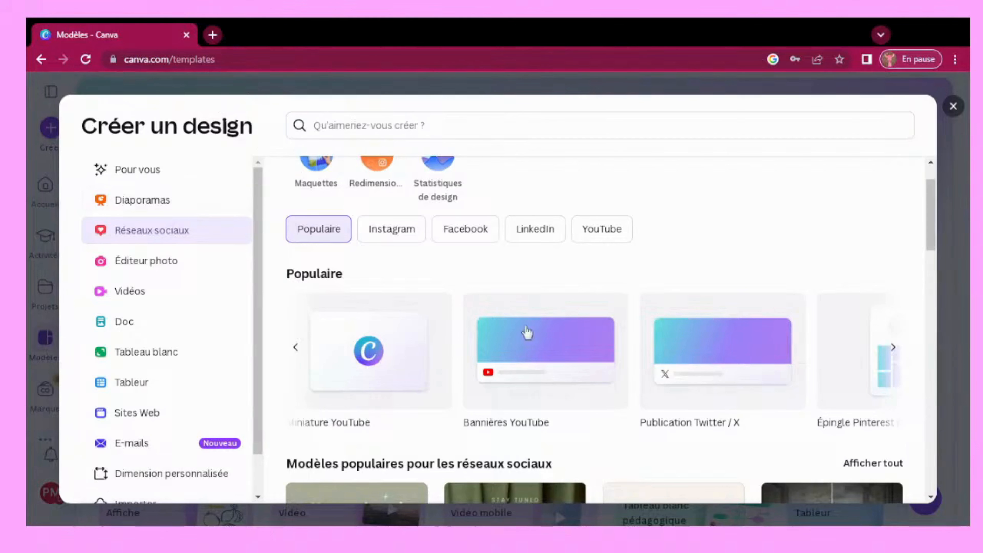
Create a blank custom-size design 1080 px wide and 1440 px high
click(128, 476)
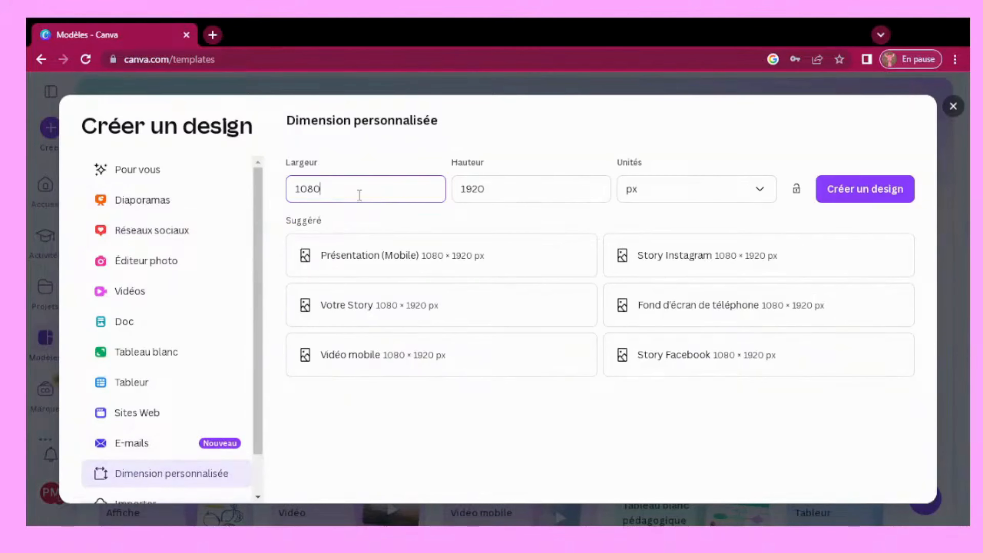
key(BackSpace)
key(BackSpace)
key(BackSpace)
key(BackSpace)
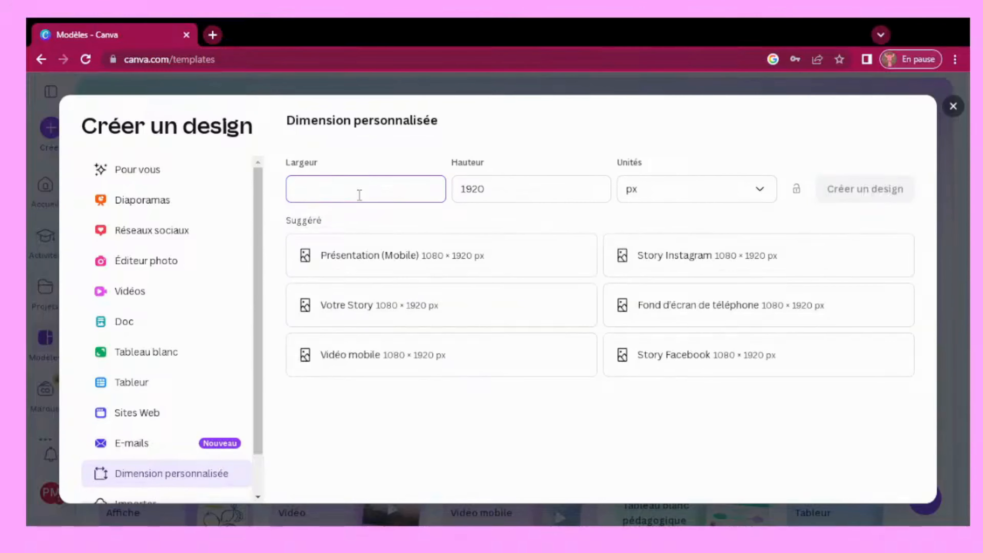
text(1080)
click(514, 185)
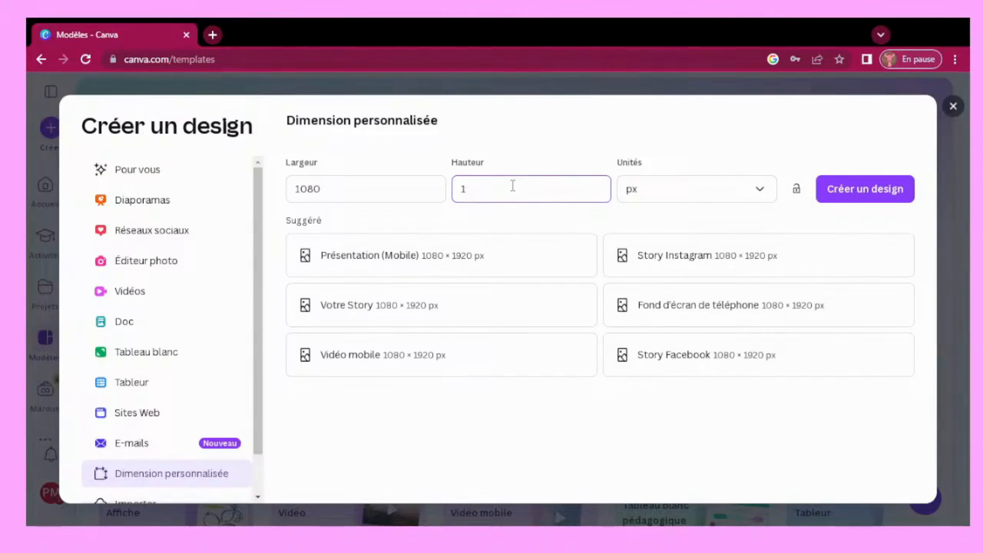
text(440)
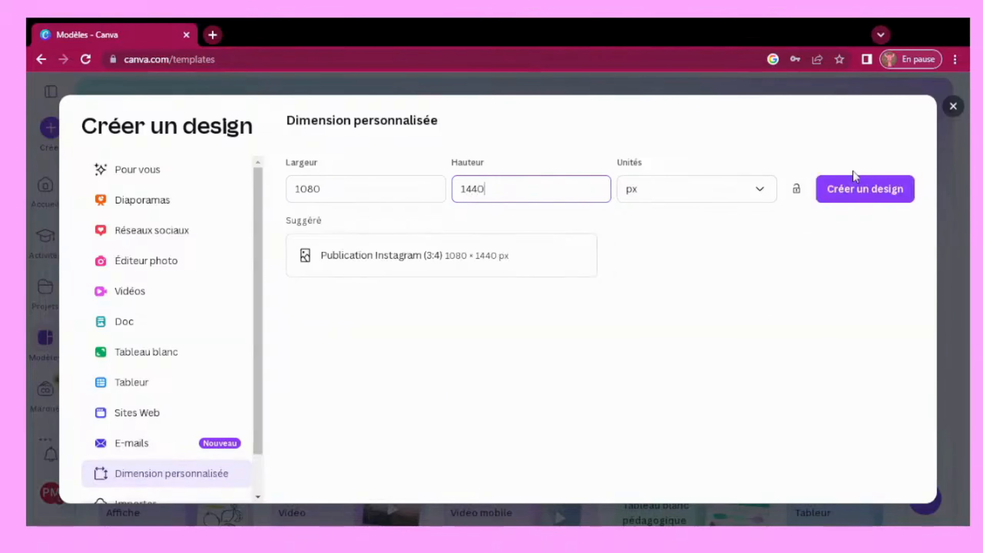
click(848, 189)
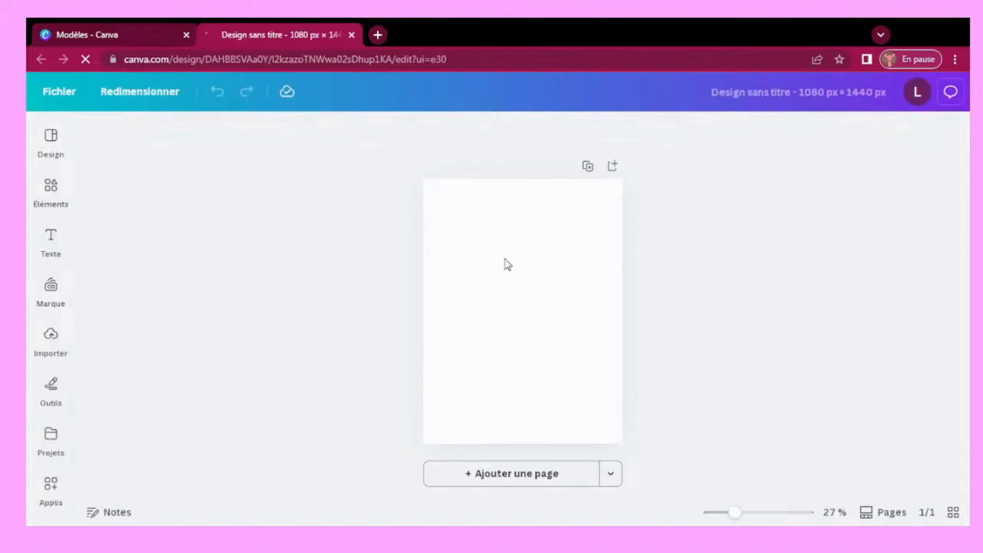
Title the new design "poster"
click(505, 259)
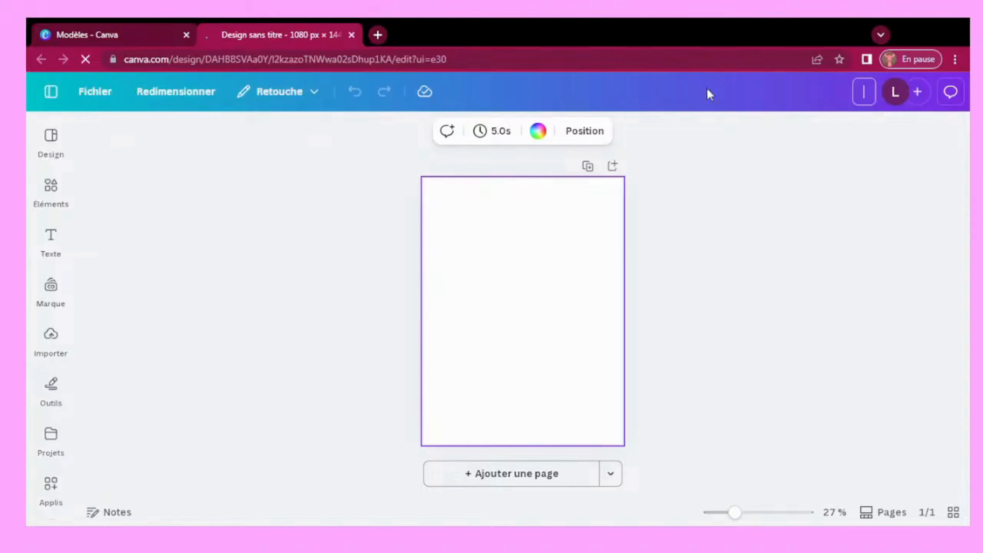
text(poster)
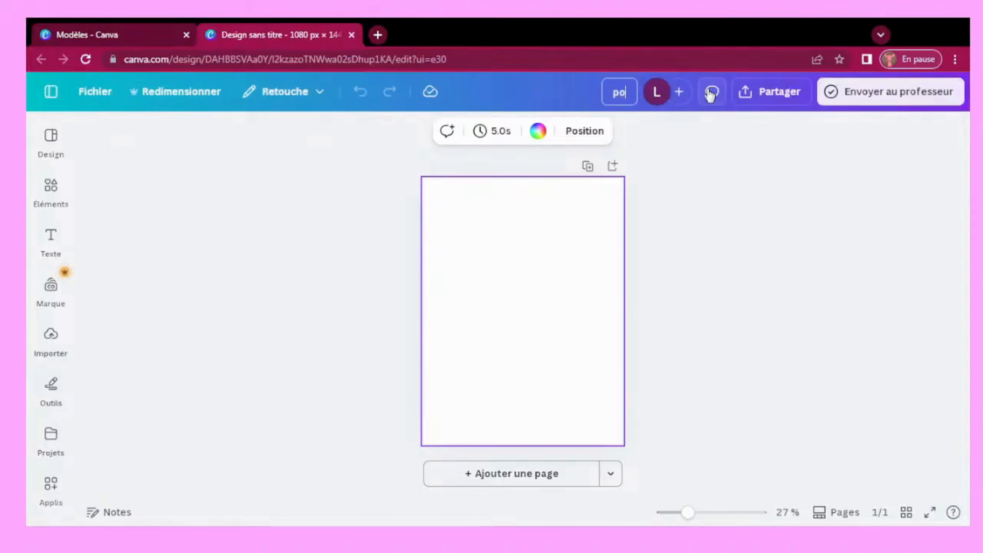
click(685, 200)
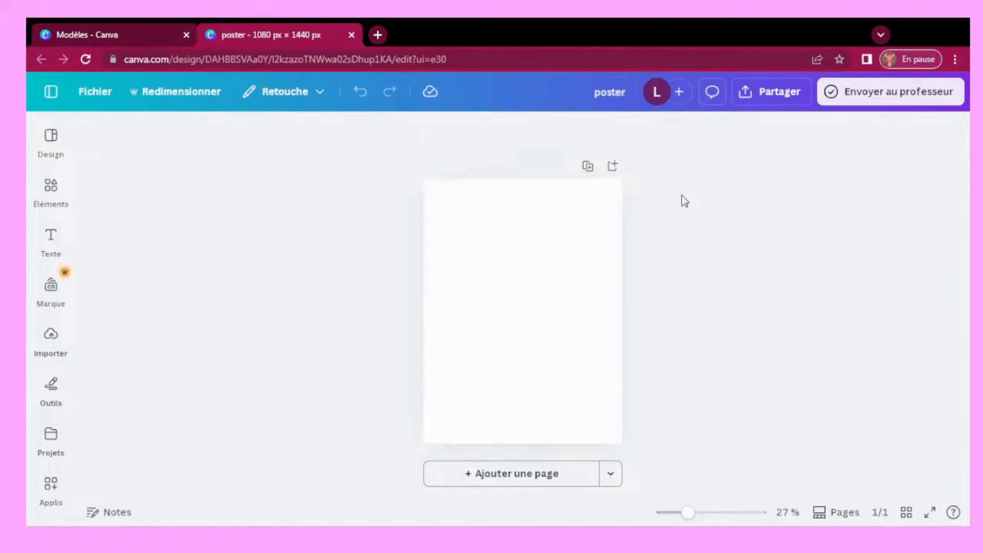
Fill the page background with the solid pink colour #F175B1
click(518, 213)
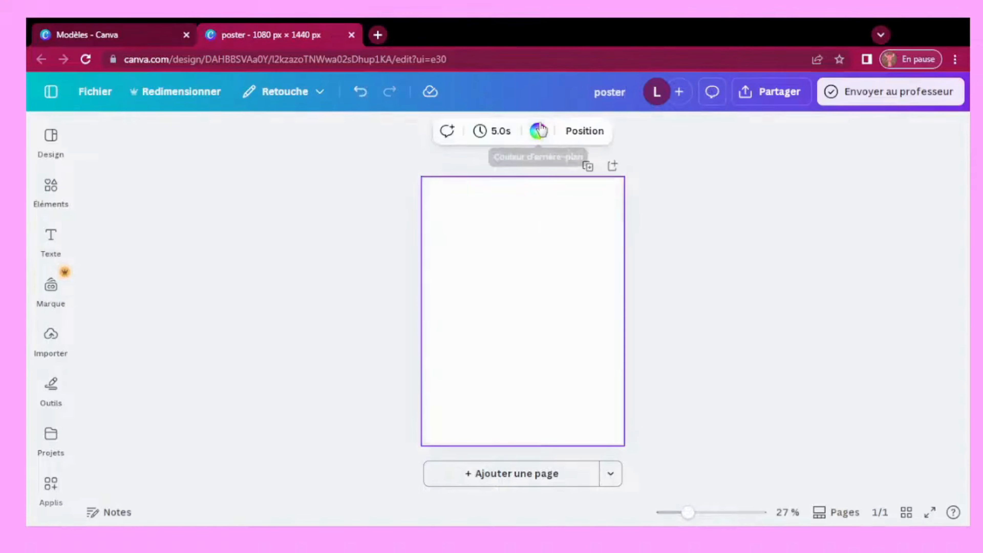
click(538, 131)
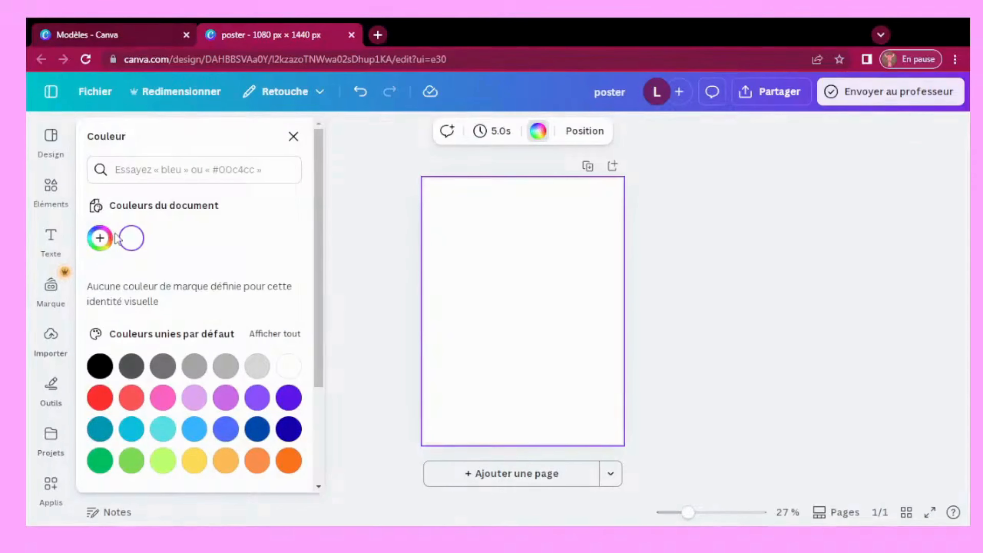
click(100, 238)
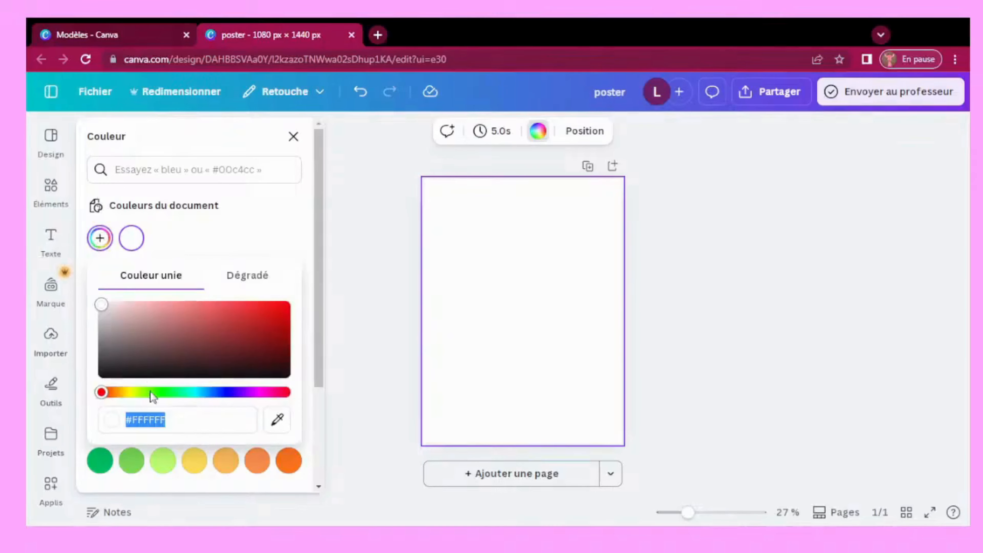
text(#F)
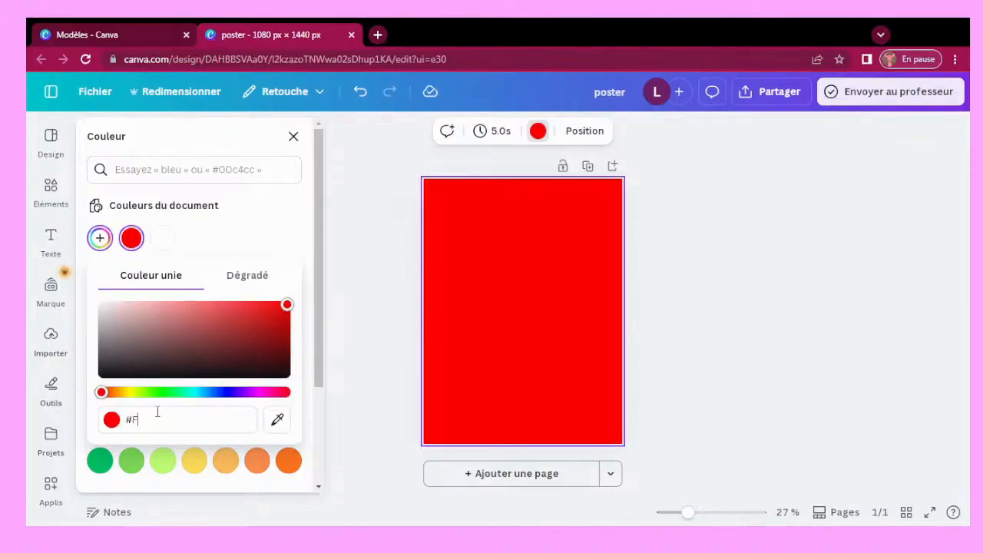
text(17)
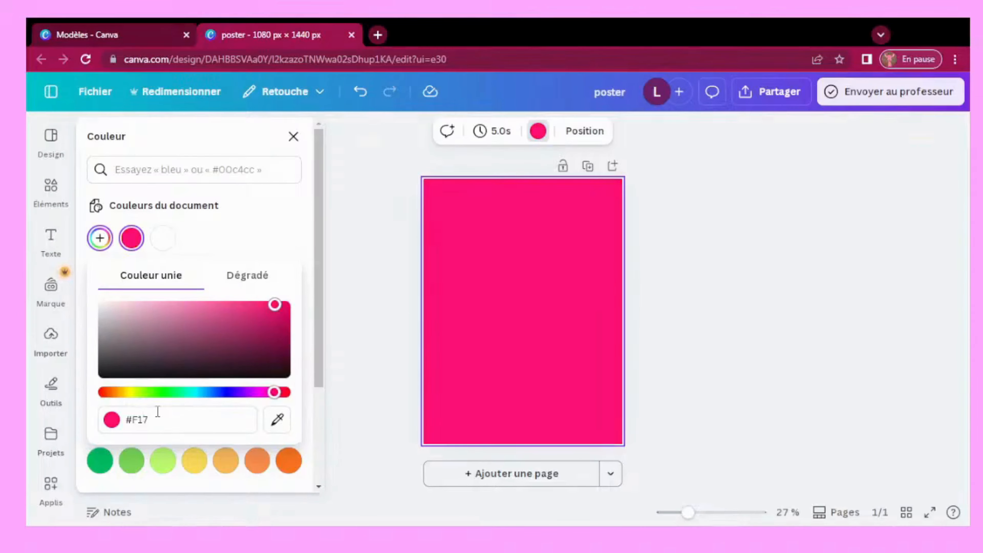
text(5B)
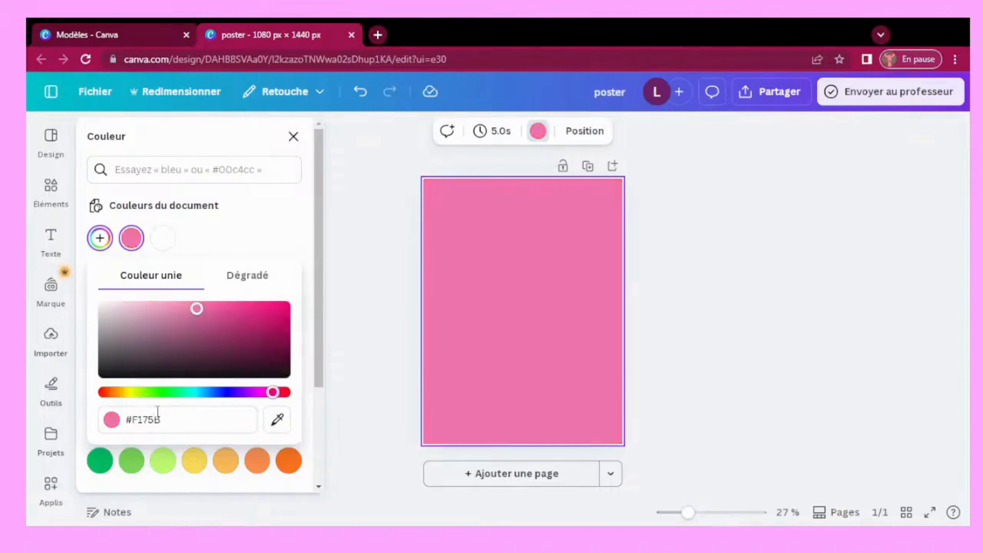
text(1)
click(295, 136)
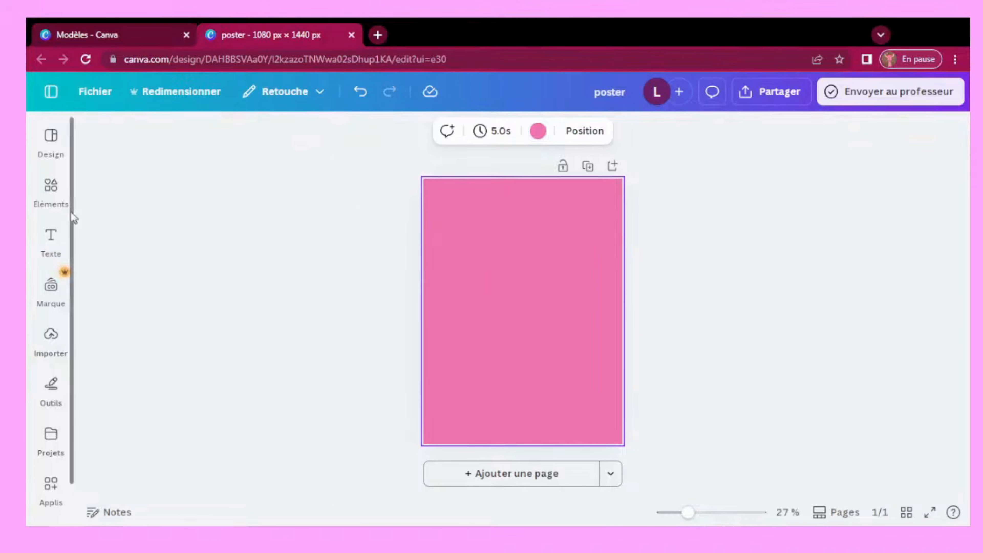
Add a title text to the page reading "PROMO"
click(49, 249)
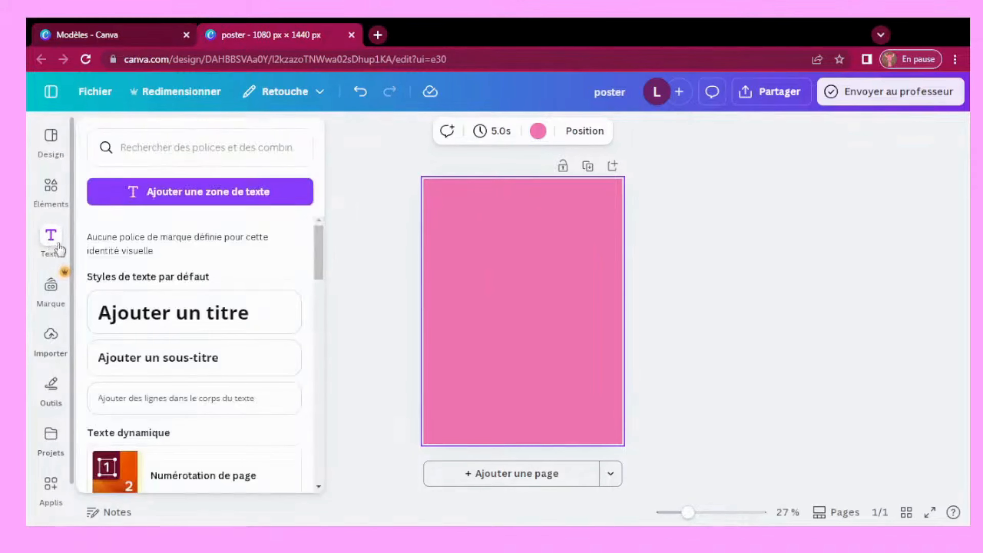
click(184, 315)
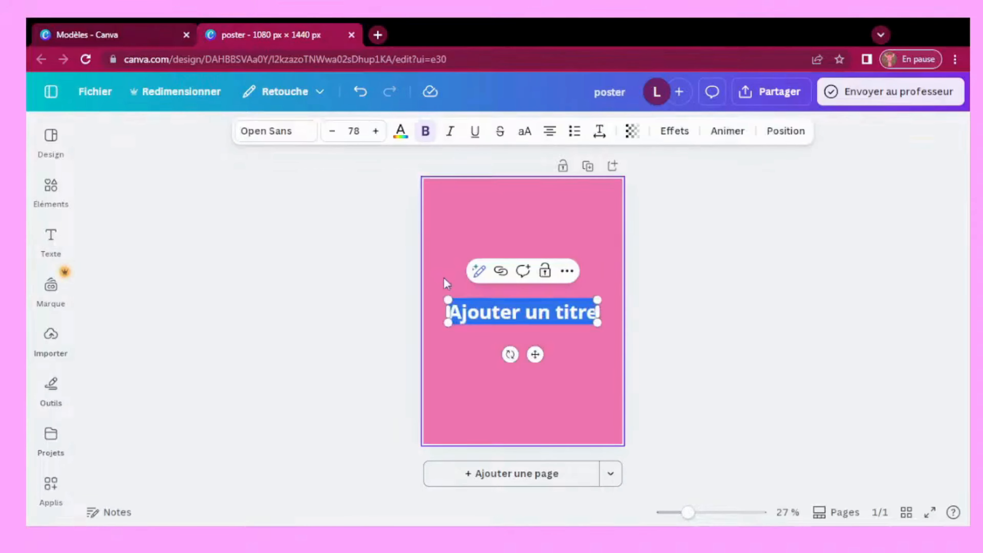
text(P)
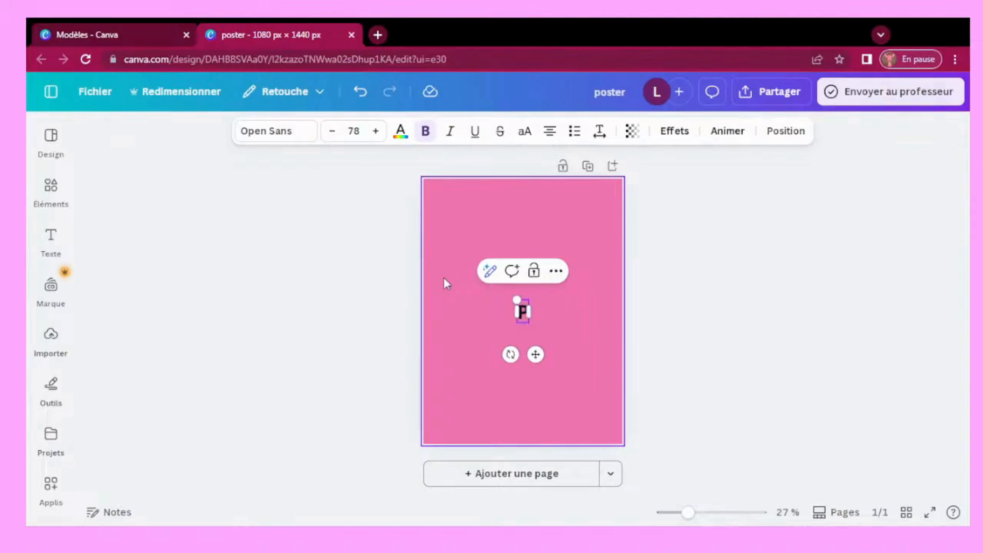
text(ROMO)
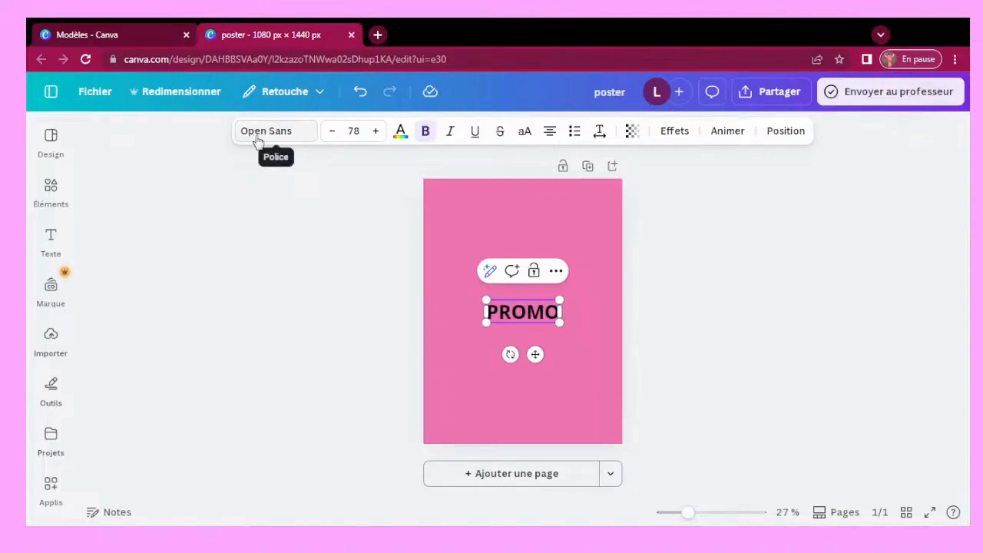
Find the Anton font and apply it to the PROMO title
click(277, 137)
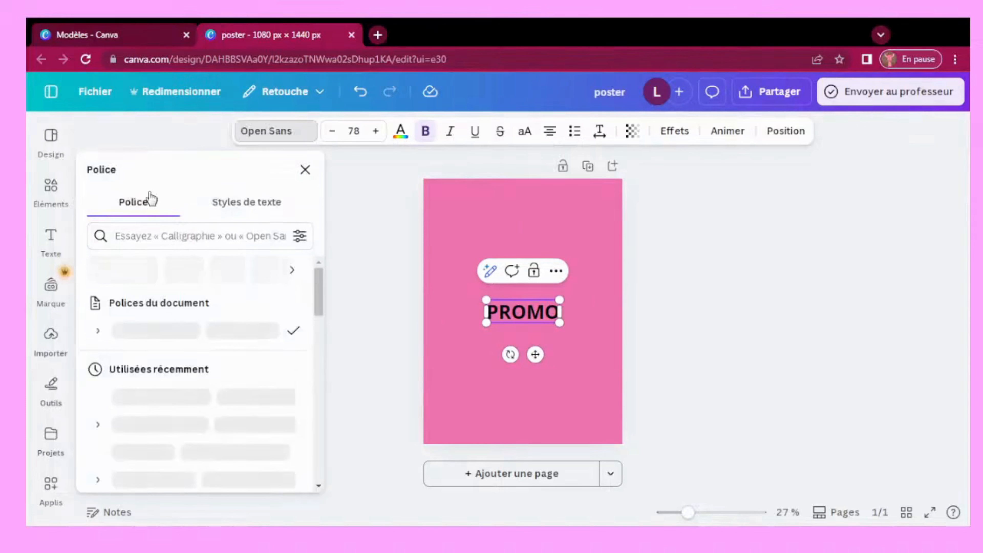
click(152, 234)
text(a)
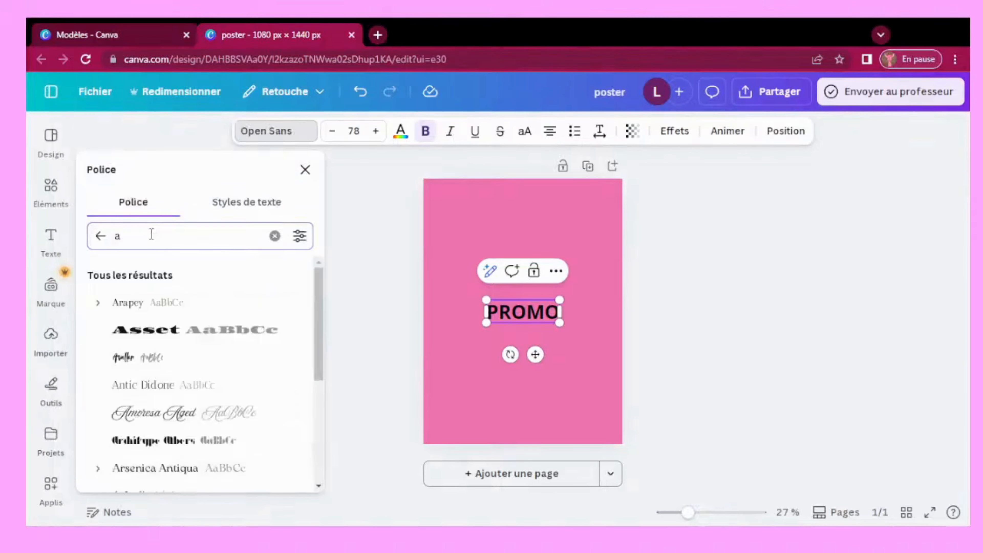
text(nt)
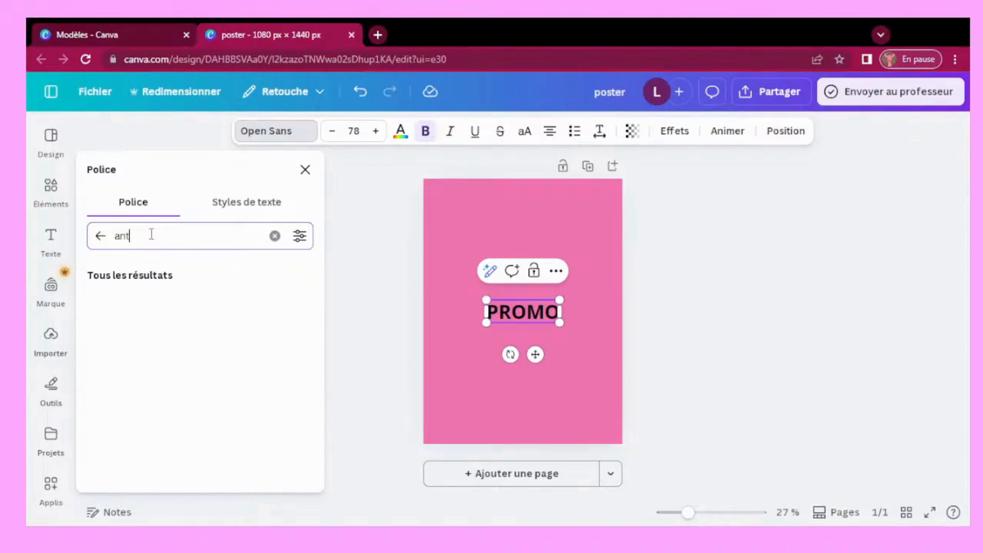
text(on)
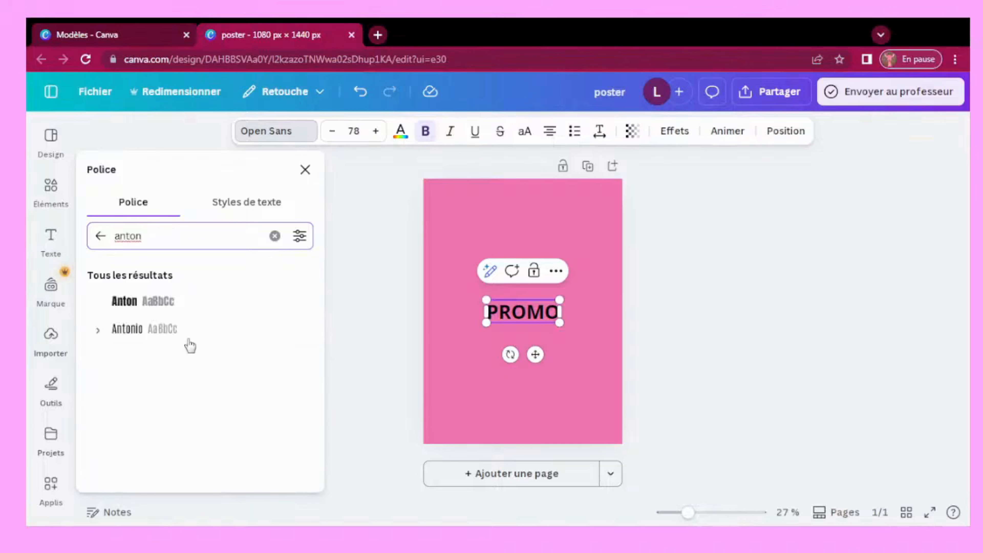
click(171, 306)
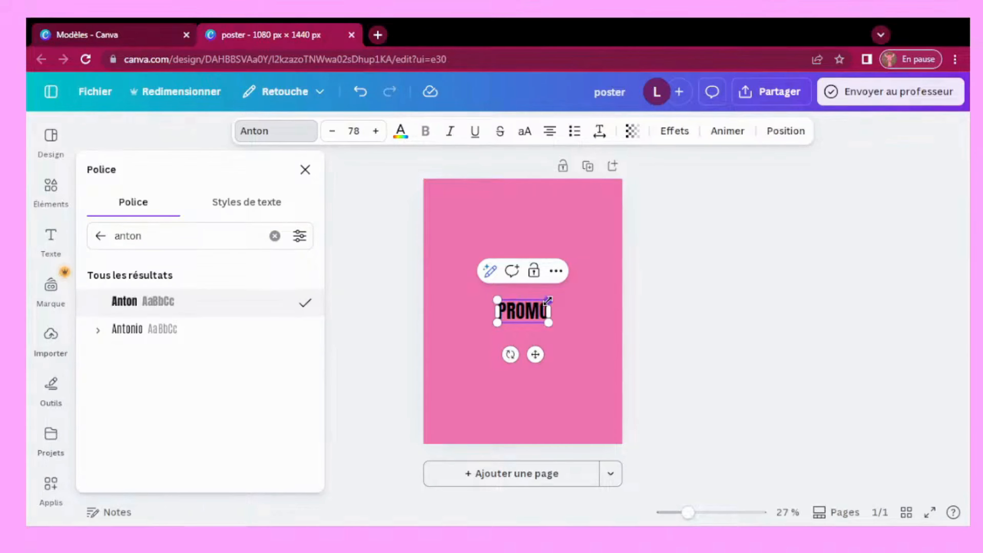
Enlarge the PROMO title to font size 232
drag(548, 300, 594, 280)
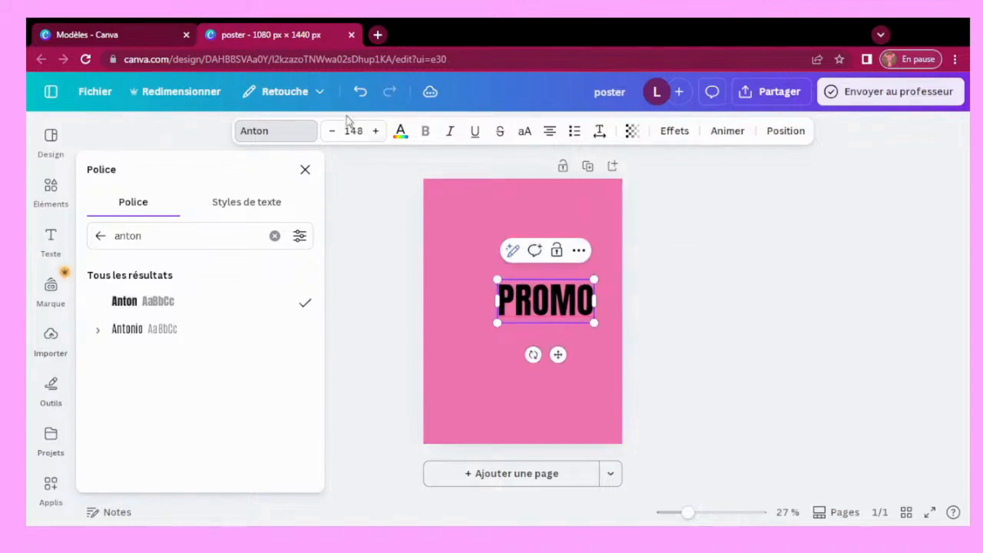
click(305, 170)
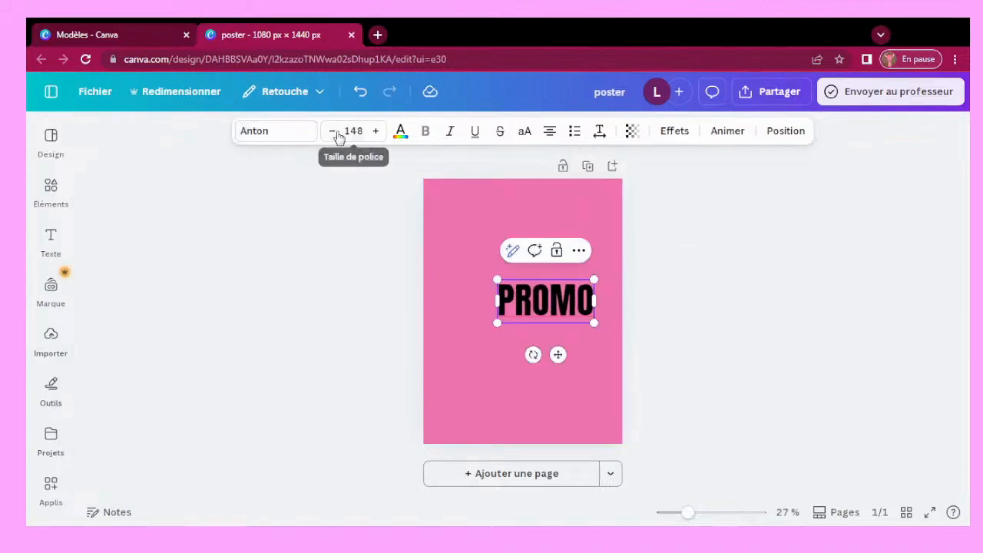
drag(363, 131, 347, 131)
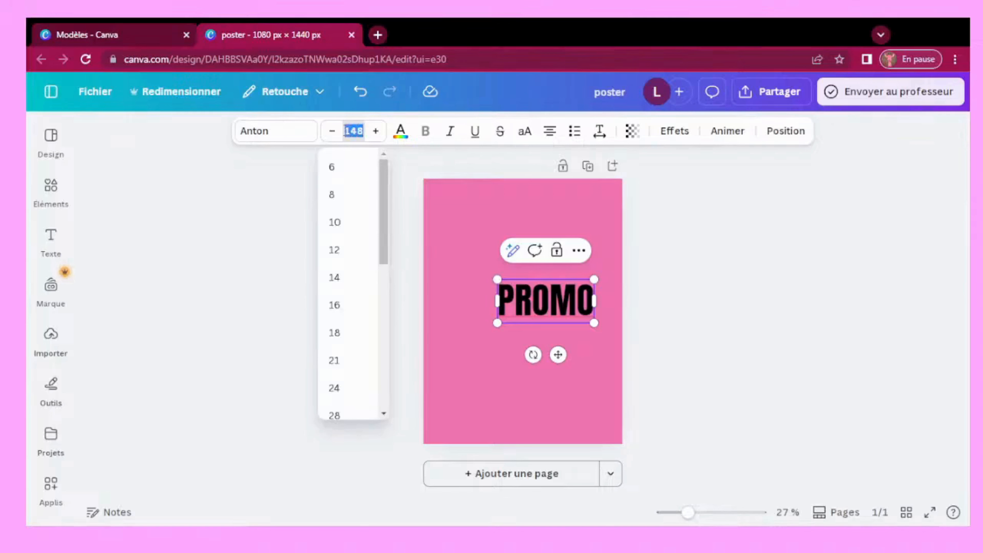
text(232)
click(397, 154)
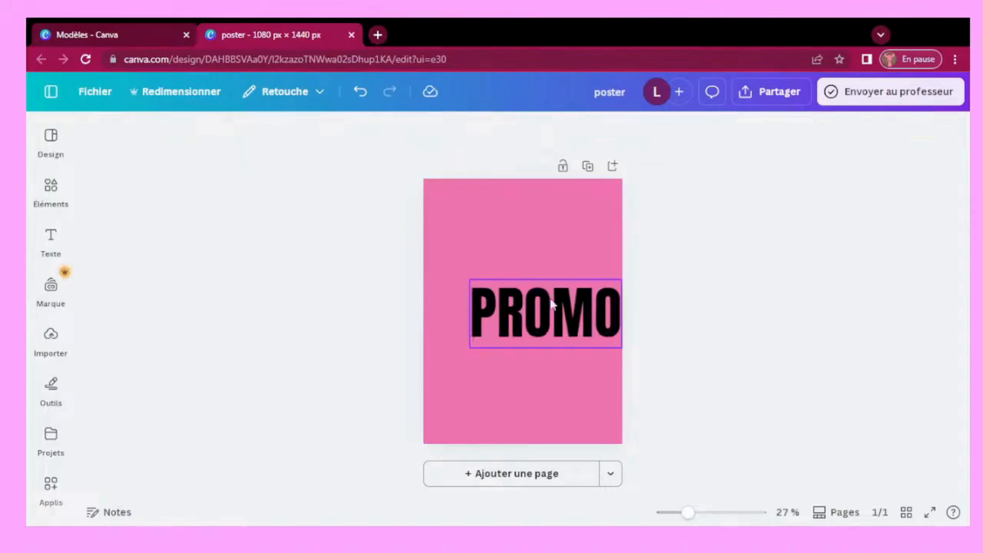
Move the PROMO title to the upper centre of the pink page and colour its text white
click(553, 314)
drag(554, 315, 535, 226)
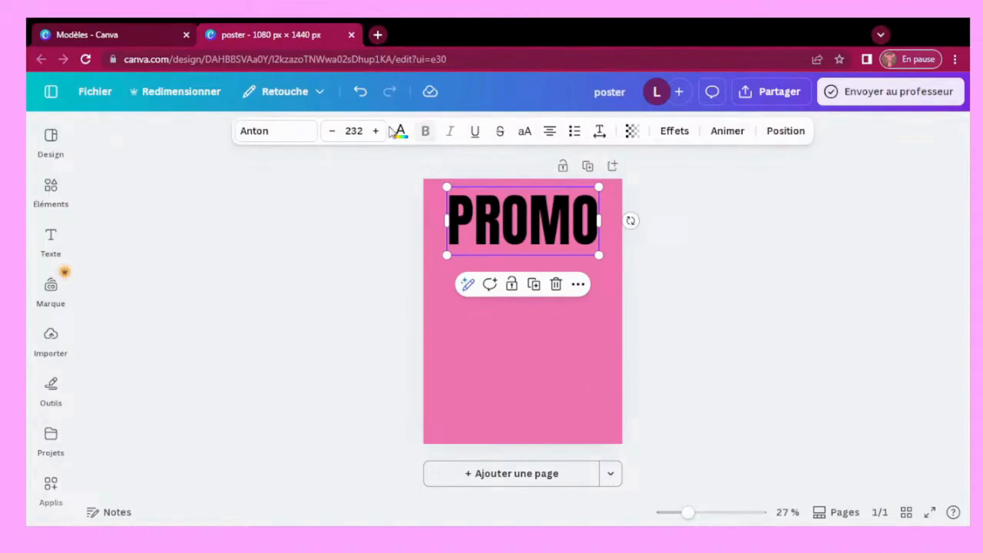
click(401, 131)
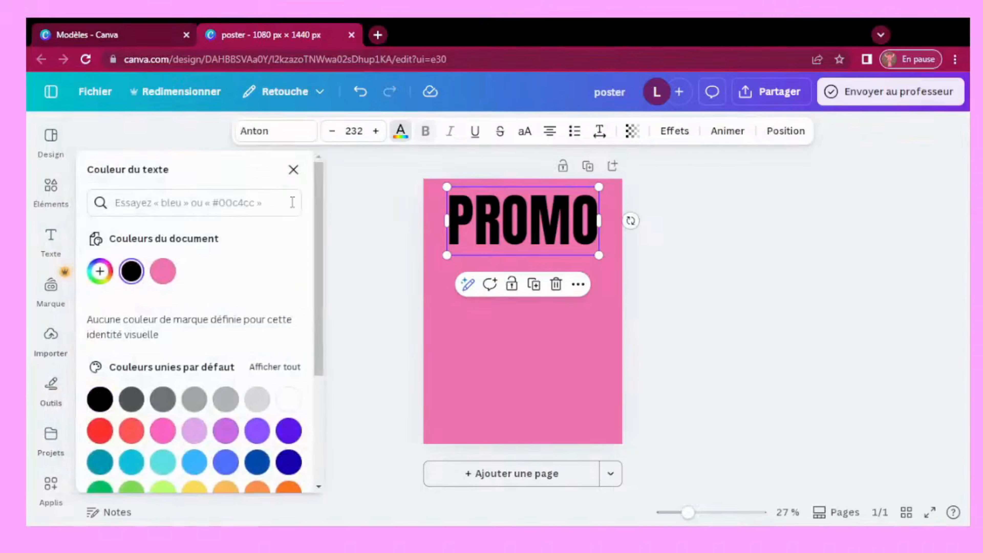
click(288, 398)
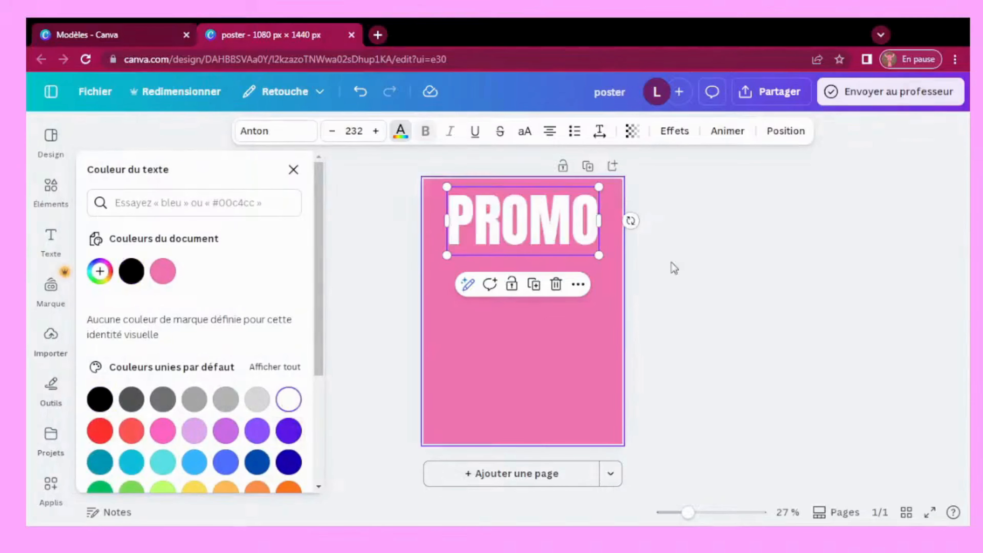
Apply the Bordure effect to the PROMO title in black with a thickness of 4
click(669, 135)
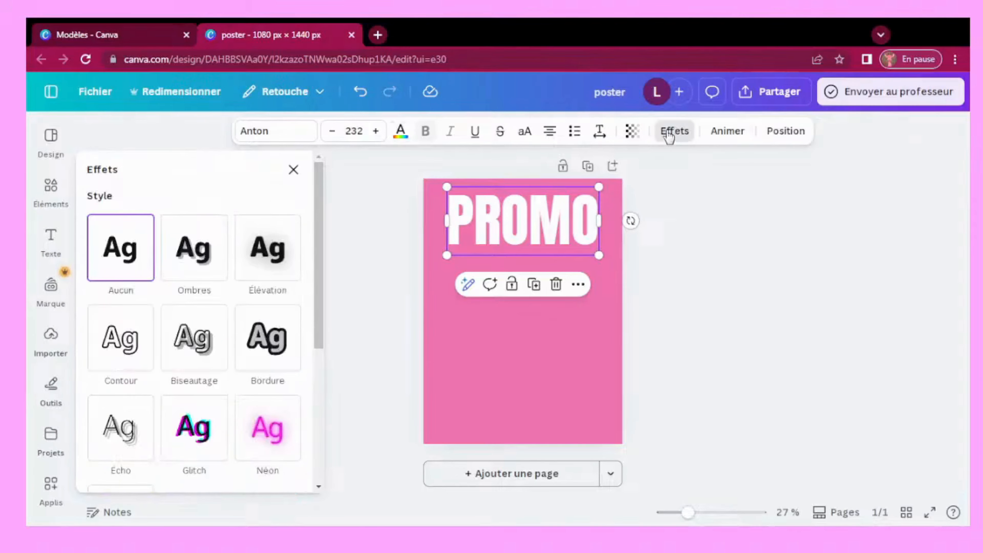
click(262, 343)
drag(318, 268, 319, 298)
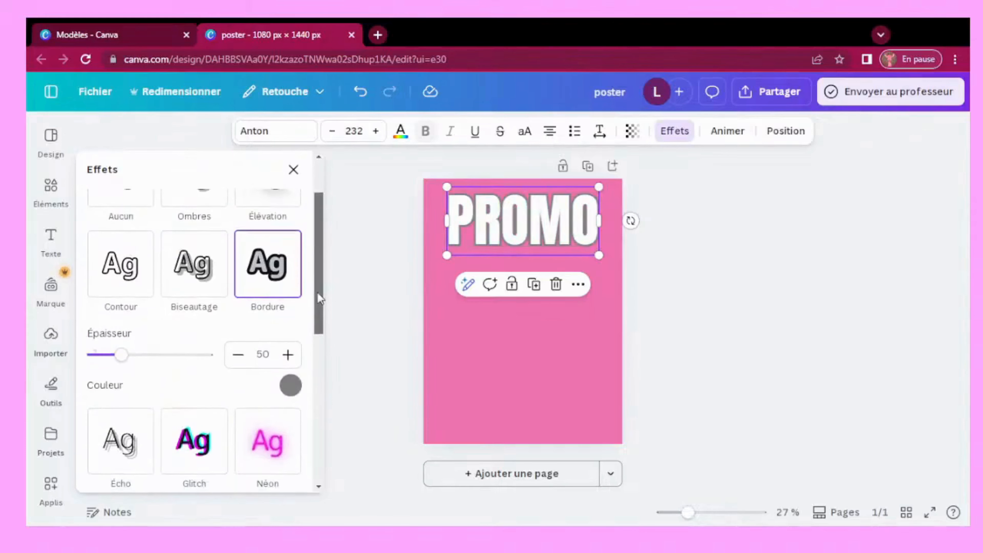
click(290, 385)
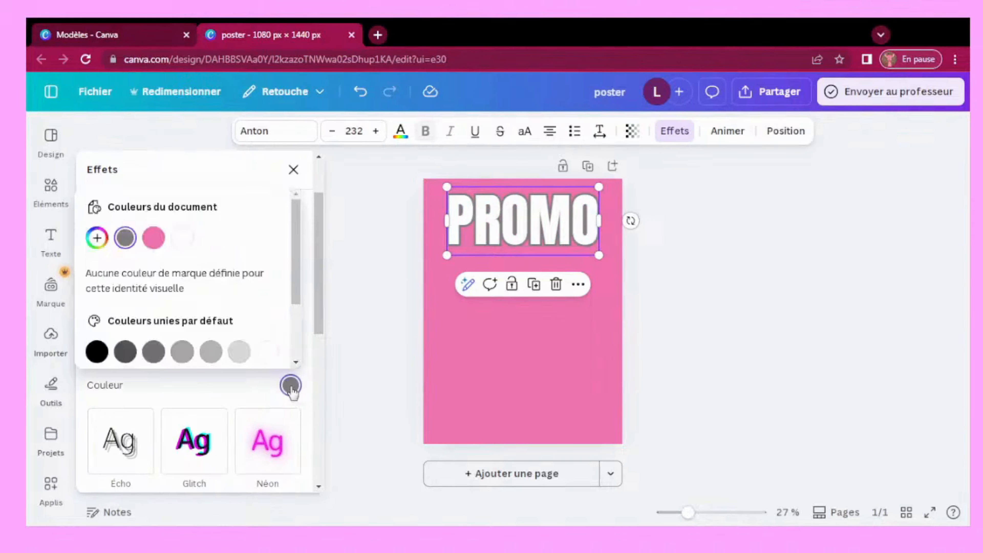
click(96, 351)
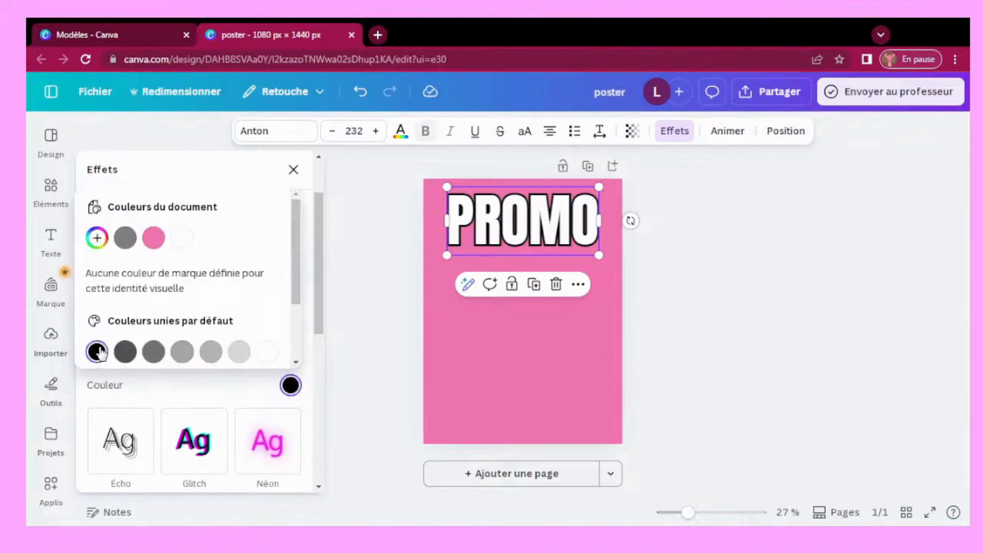
click(309, 219)
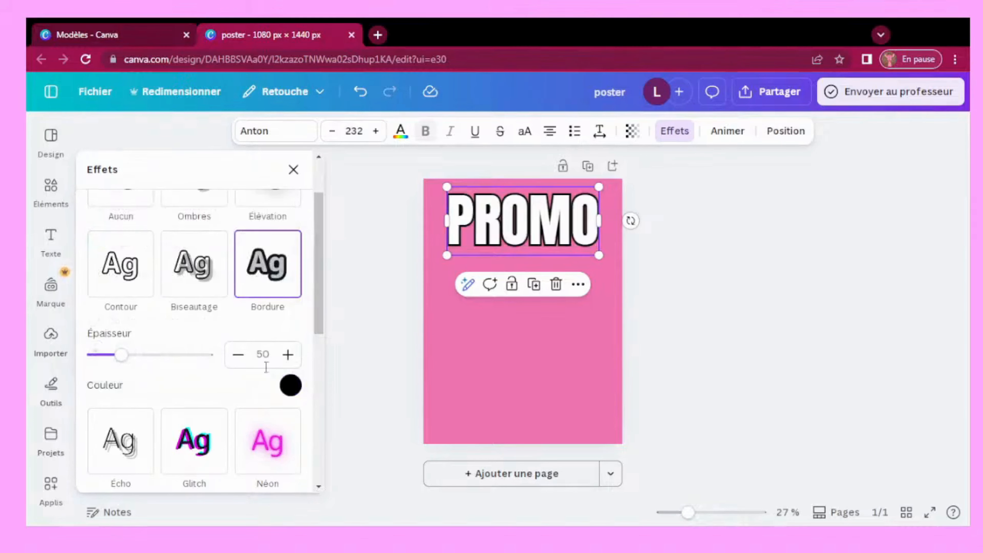
click(269, 353)
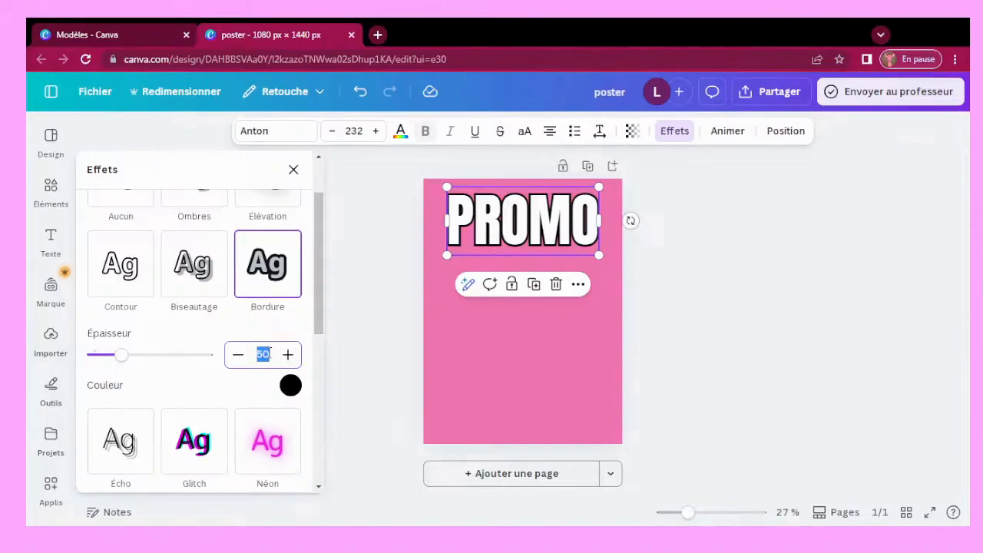
text(4)
click(361, 303)
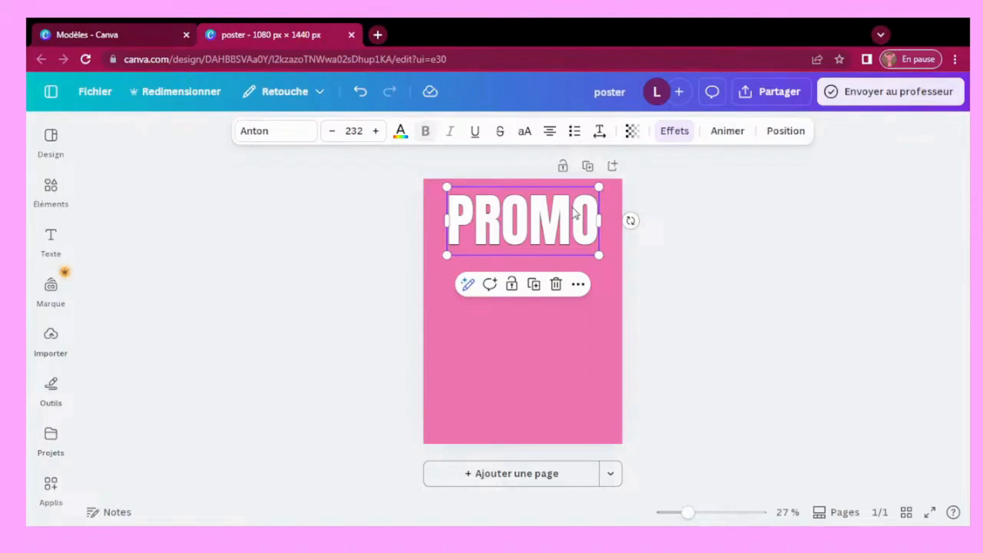
Nudge the PROMO title slightly upward, then duplicate it and align the copy directly beneath as a second line
drag(571, 212, 571, 207)
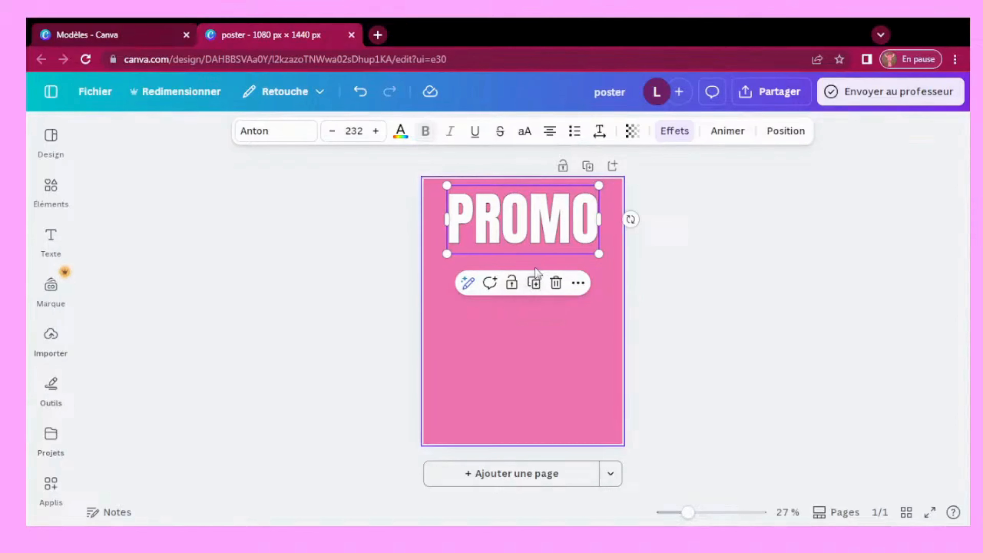
click(534, 283)
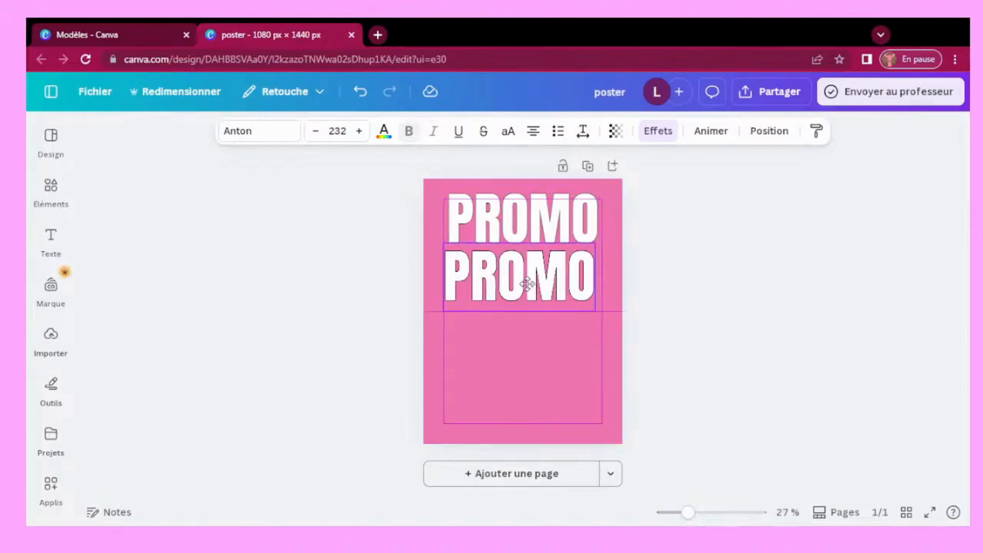
drag(527, 284, 534, 287)
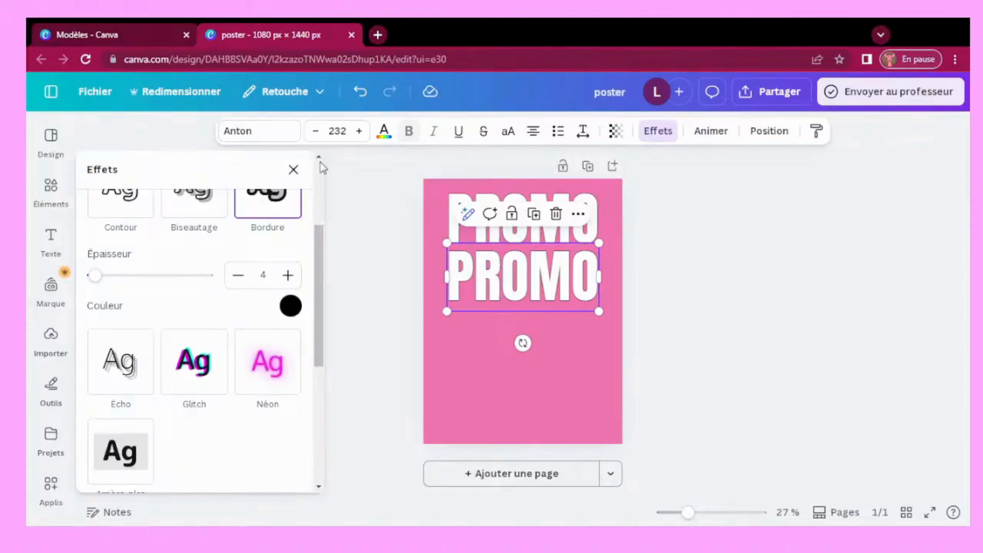
Switch the second PROMO line to the Contour effect with a thickness of 1
scroll(129, 341, up, 3)
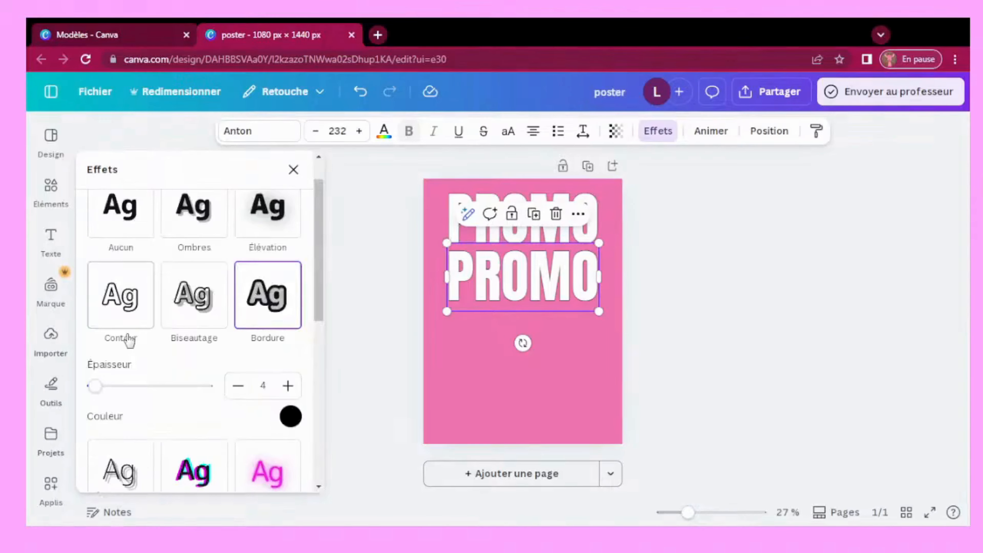
click(129, 341)
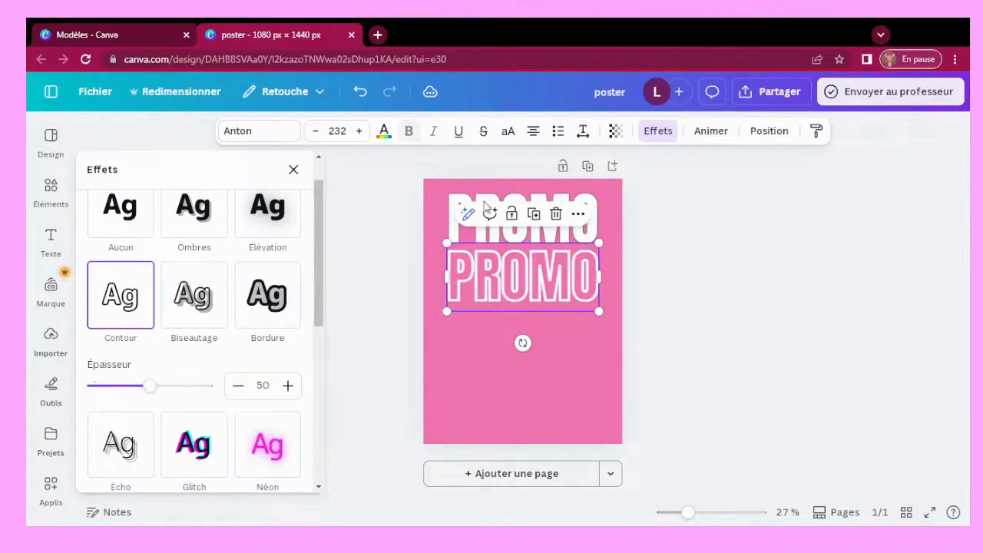
double_click(271, 383)
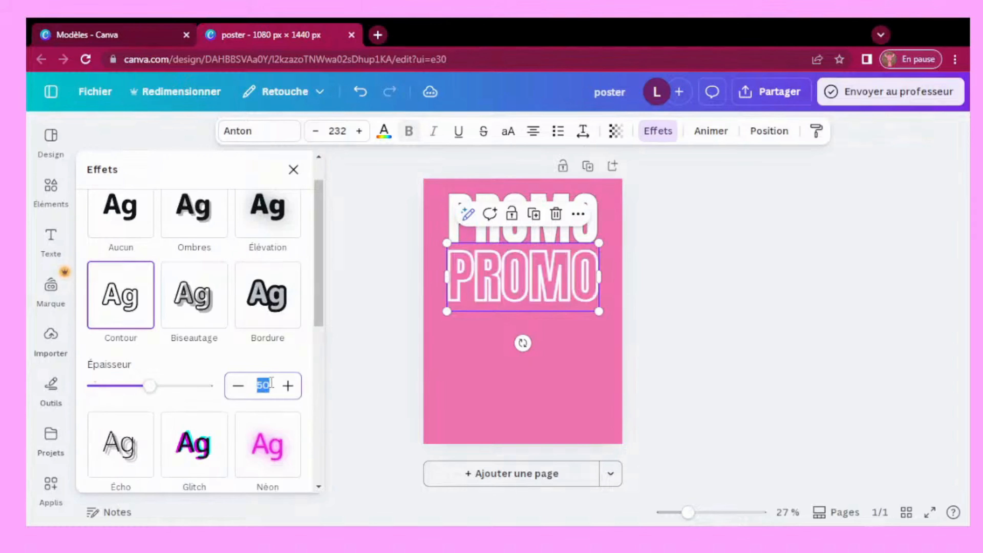
text(1)
click(420, 286)
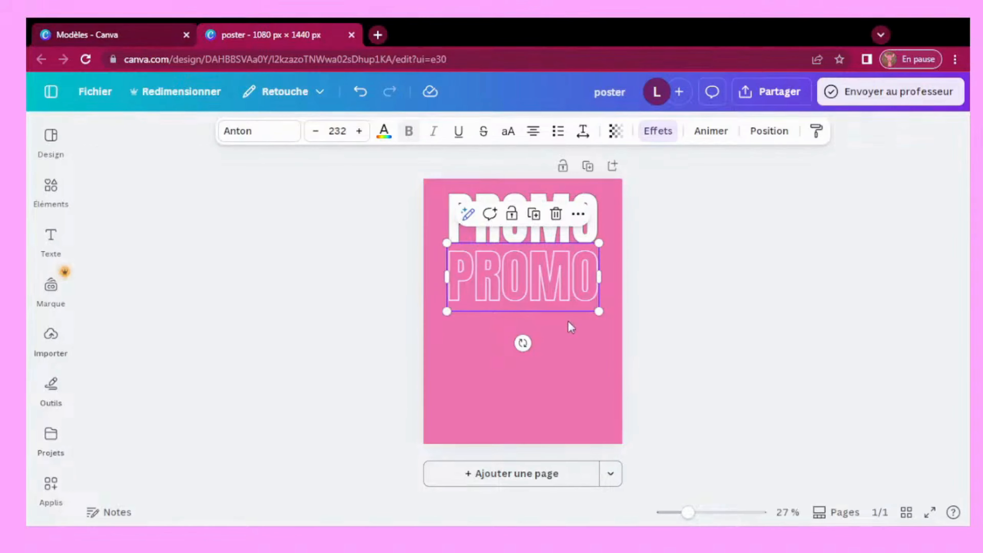
Duplicate the solid white PROMO title and place the copy below the outlined line as the third line
click(579, 257)
click(607, 229)
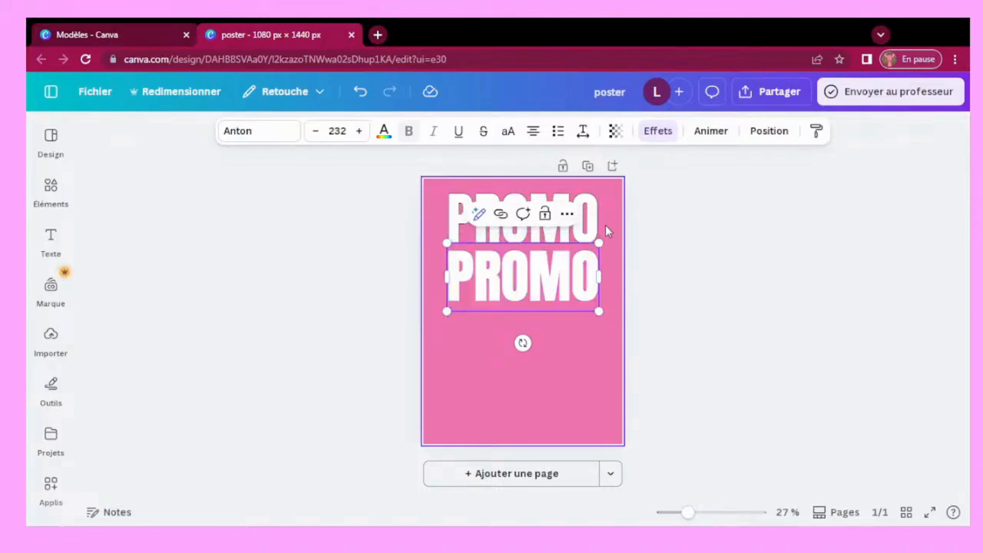
click(558, 213)
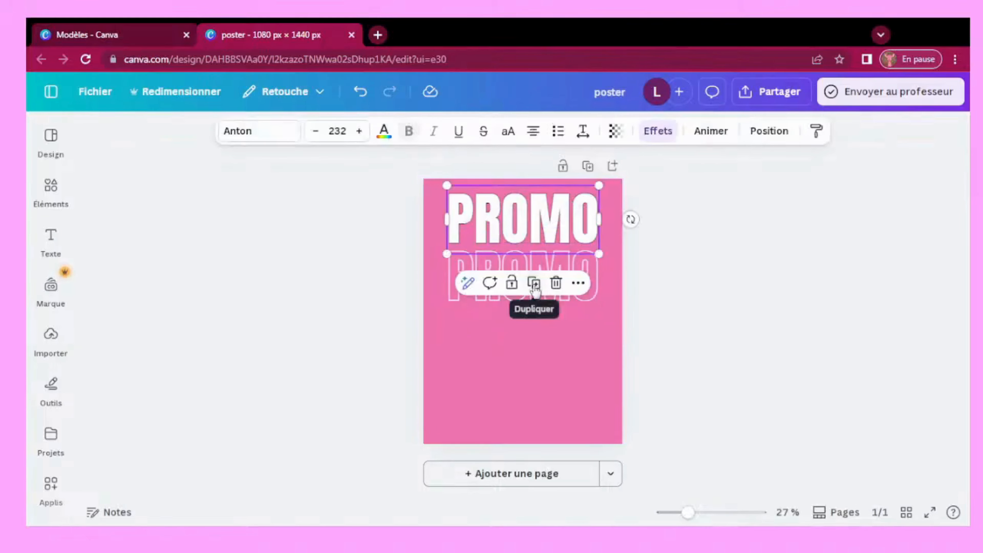
click(536, 286)
drag(538, 233, 533, 345)
Duplicate the outlined PROMO line and place the copy beneath the third line as the fourth line
click(534, 258)
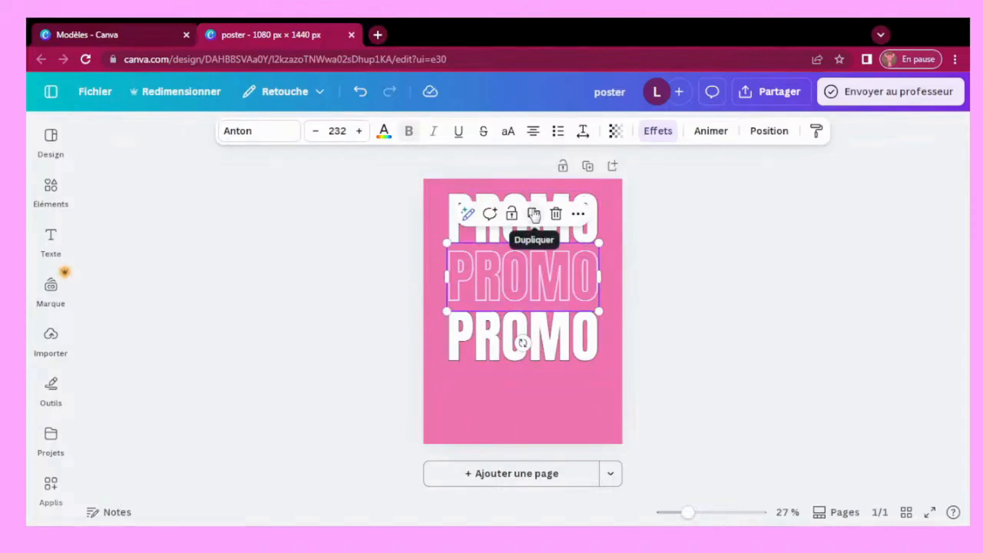
click(534, 214)
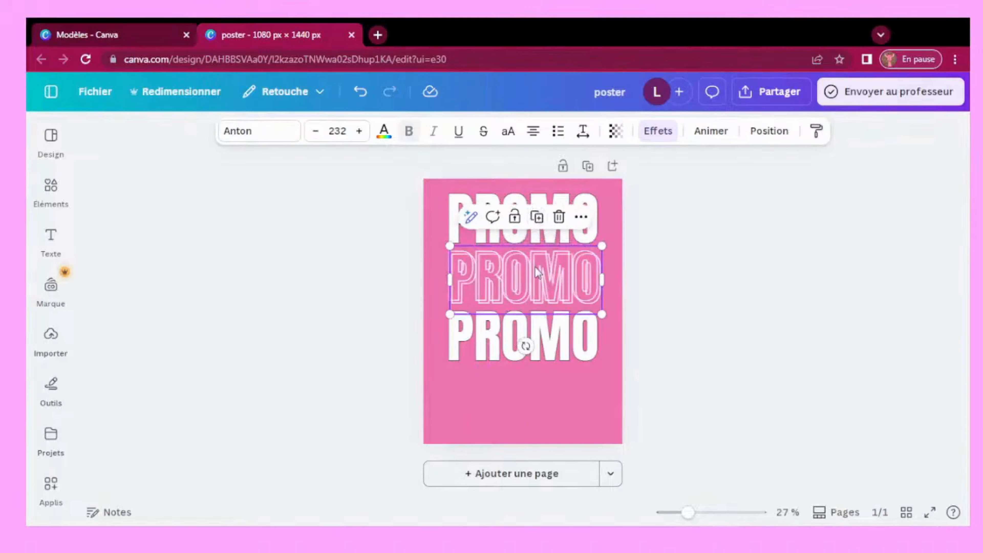
drag(536, 290, 533, 391)
click(725, 175)
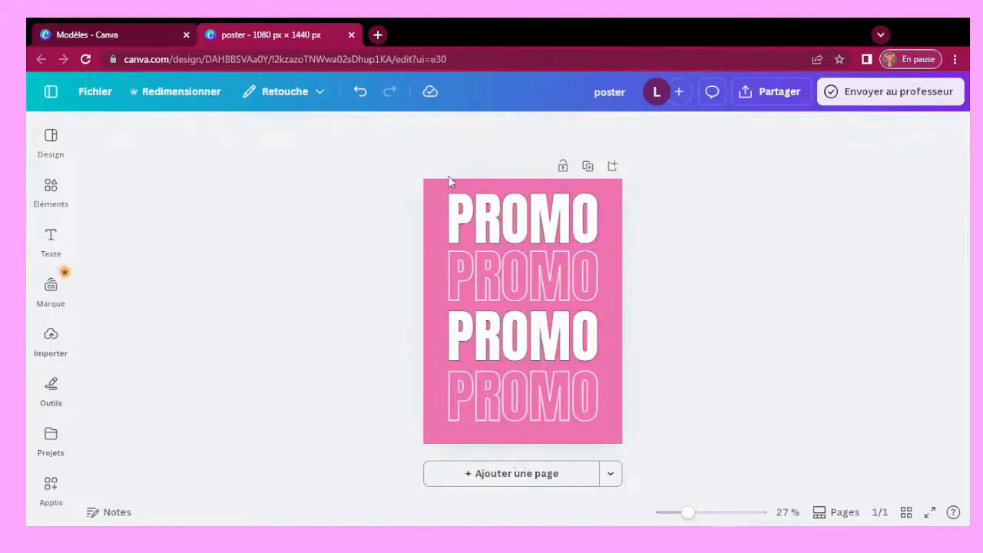
Select all four PROMO lines and space them evenly with the Réarranger option
drag(436, 185, 599, 429)
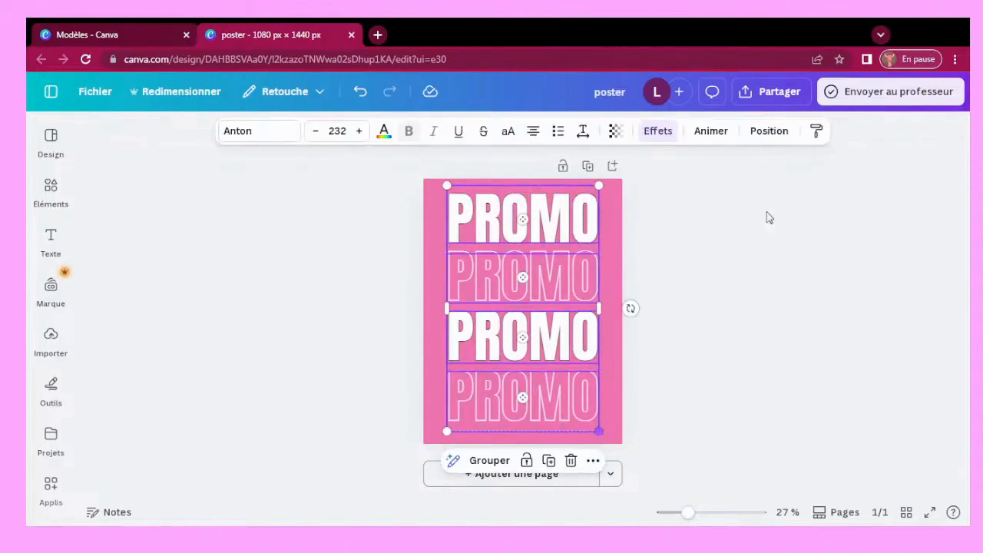
click(762, 133)
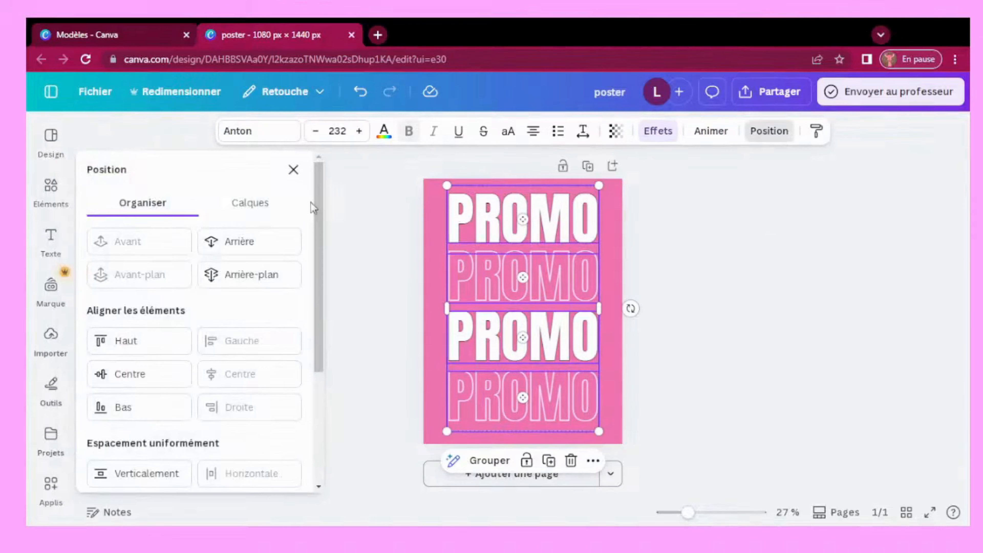
drag(314, 208, 313, 305)
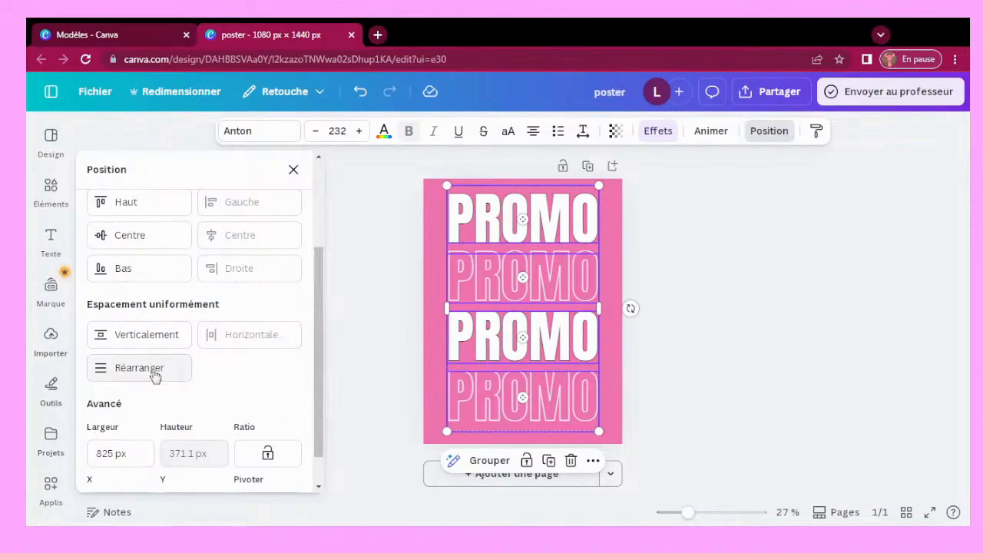
click(121, 369)
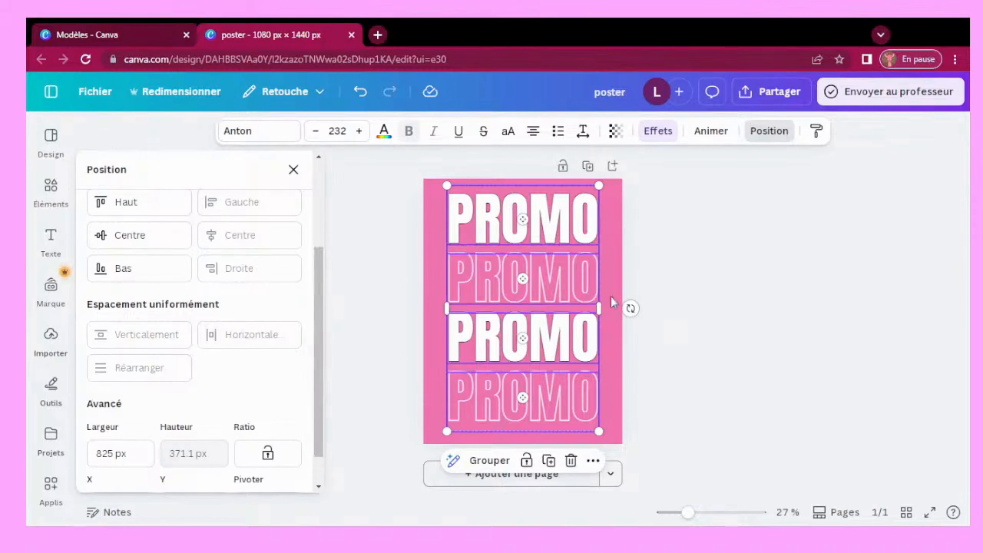
click(751, 212)
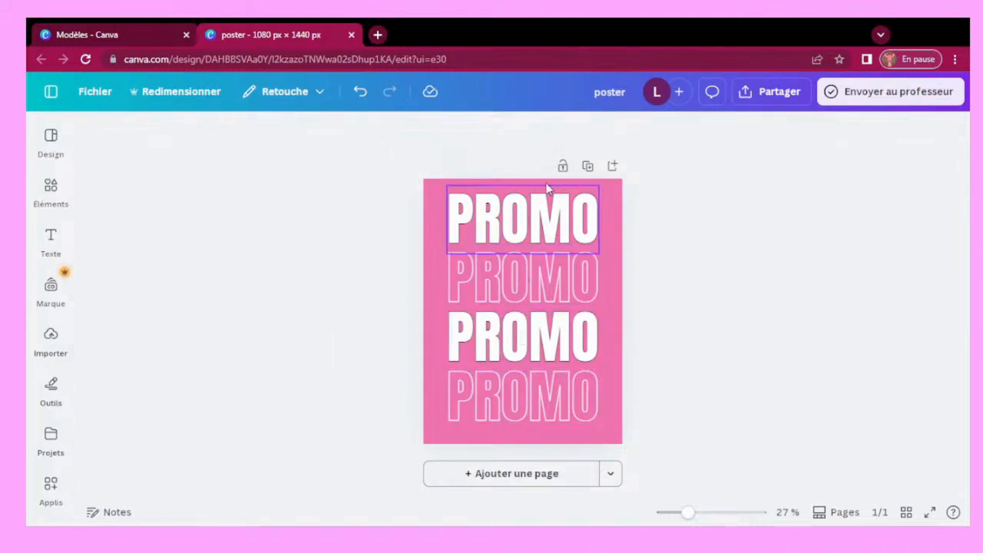
Move the four PROMO lines together so the block is centred horizontally and vertically on the page
drag(681, 516, 693, 517)
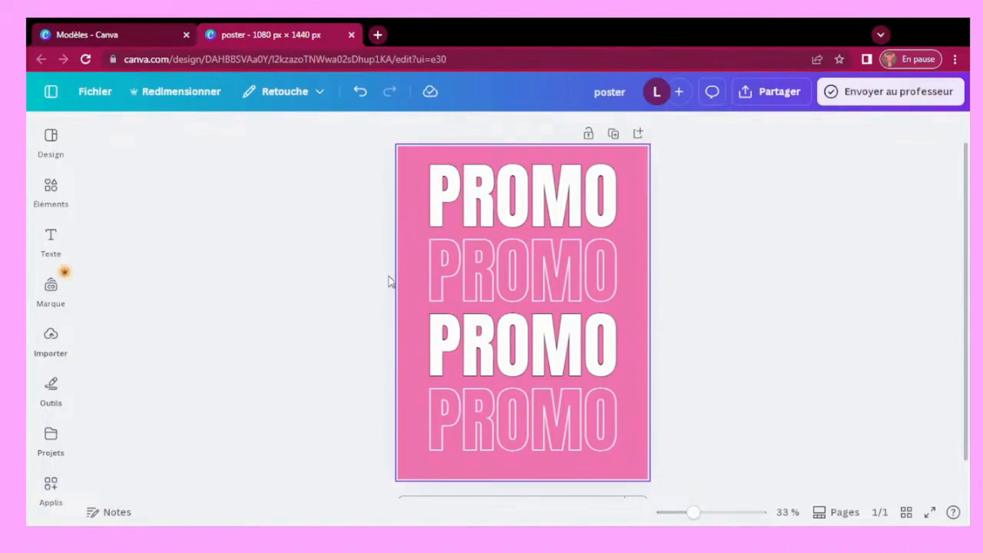
drag(422, 159, 621, 454)
drag(547, 312, 551, 318)
click(805, 219)
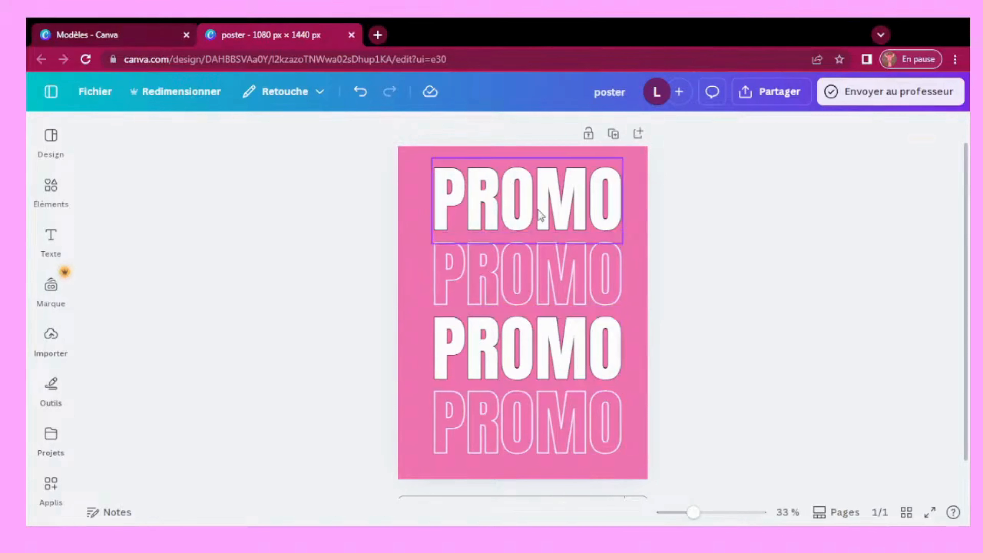
drag(420, 163, 622, 458)
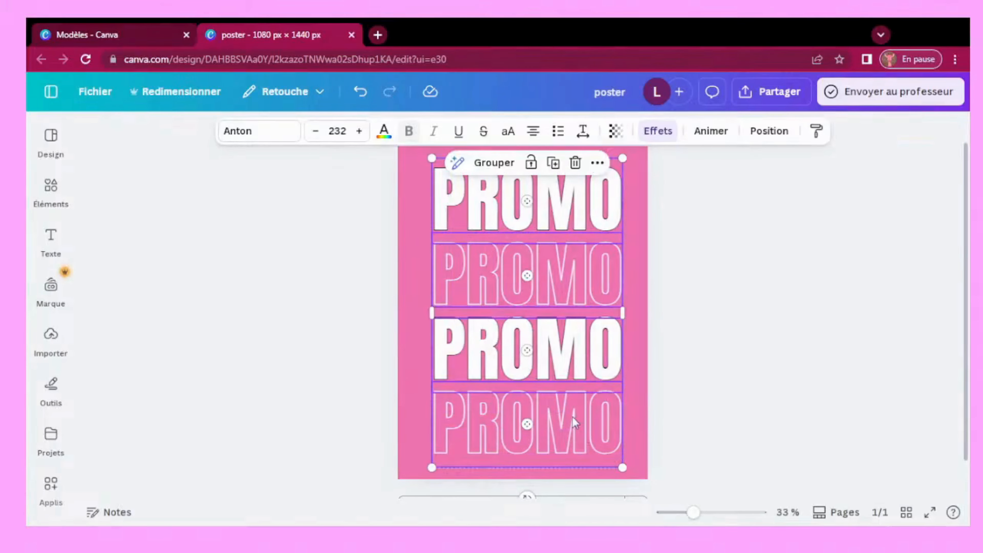
drag(572, 417, 568, 416)
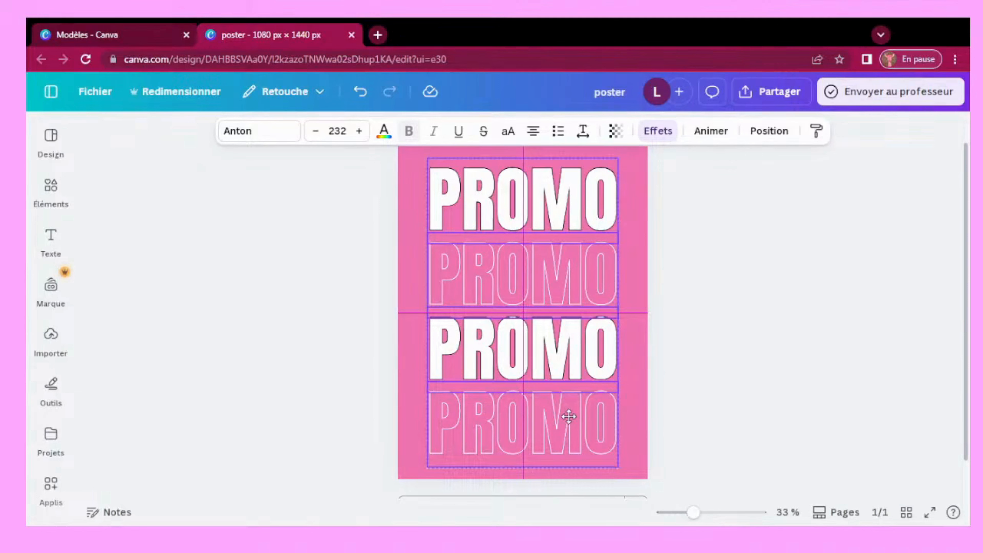
drag(568, 416, 568, 418)
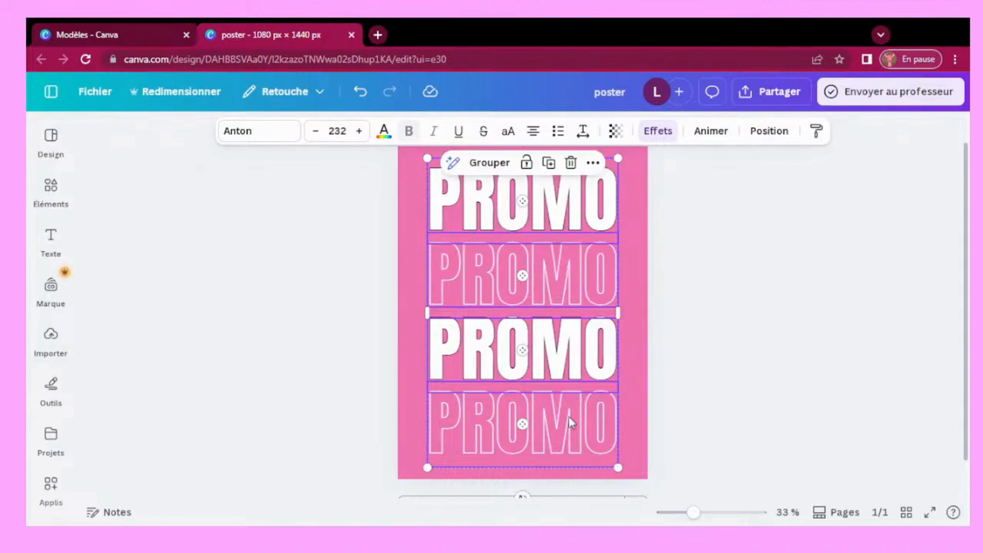
click(775, 278)
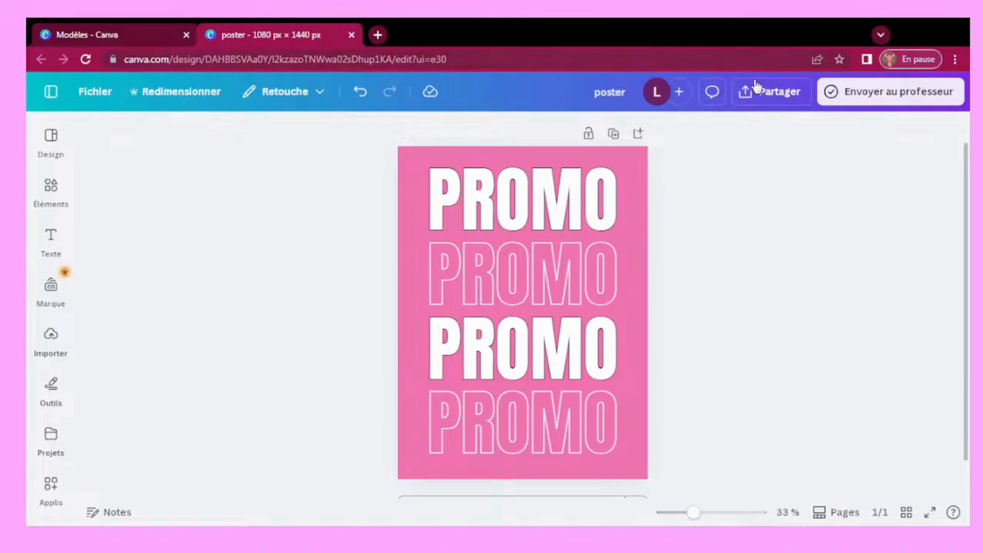
Download the poster as a PNG file at 1080 × 1440 px
click(756, 96)
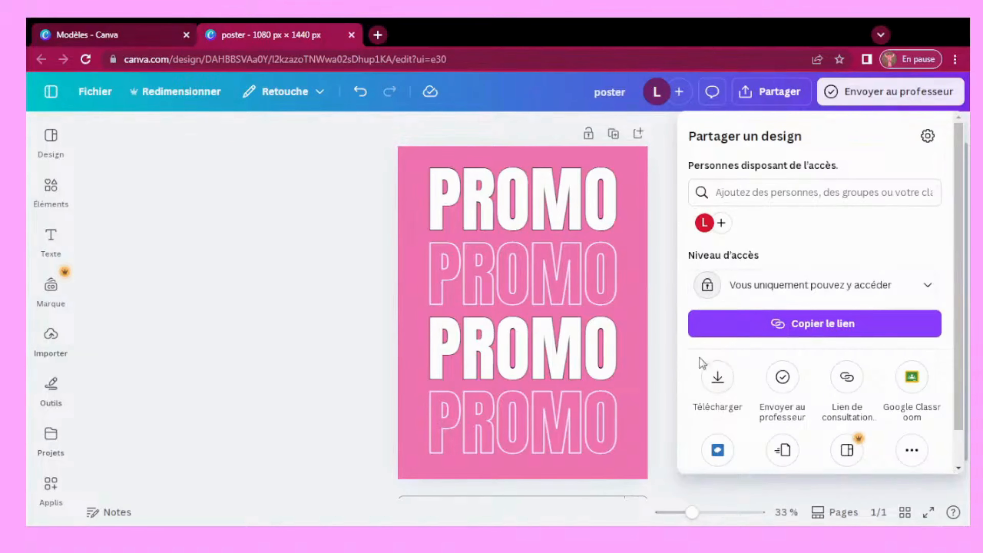
click(718, 377)
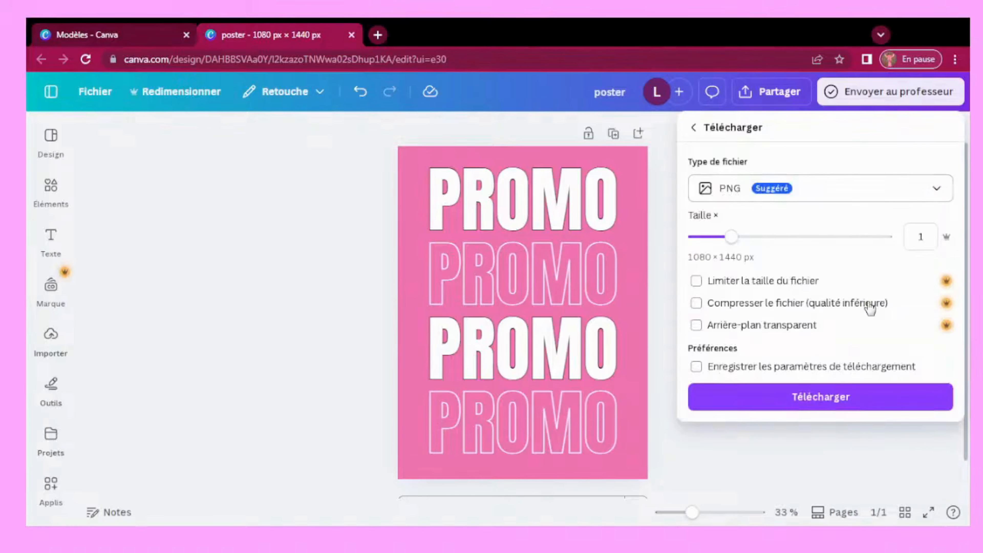
click(799, 398)
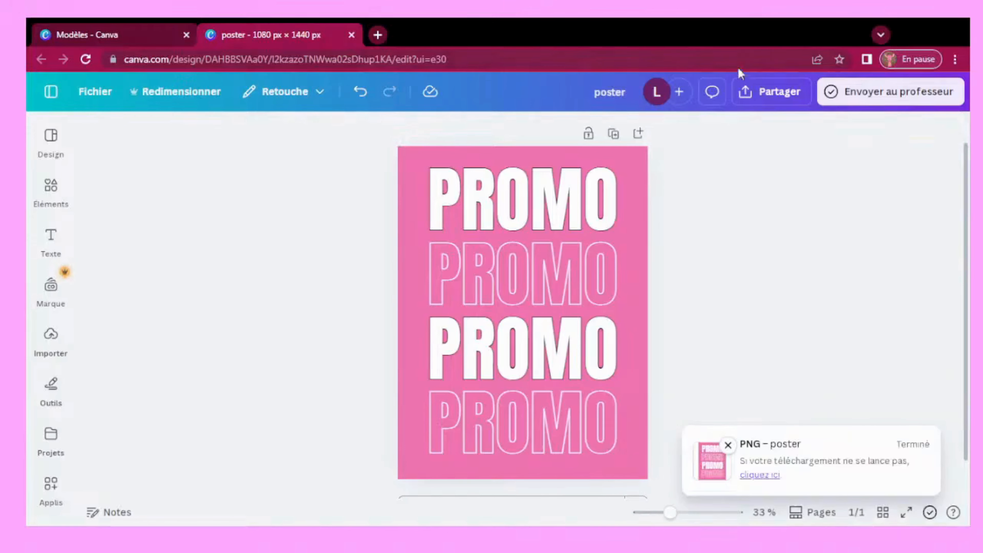
Download the poster again as PDF pour impression with the RVB colour profile
click(767, 92)
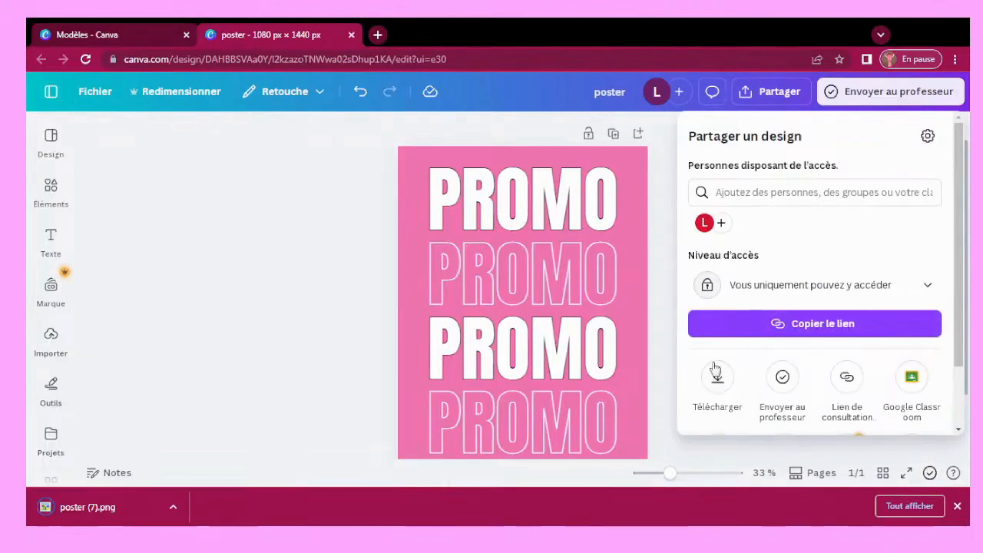
click(716, 380)
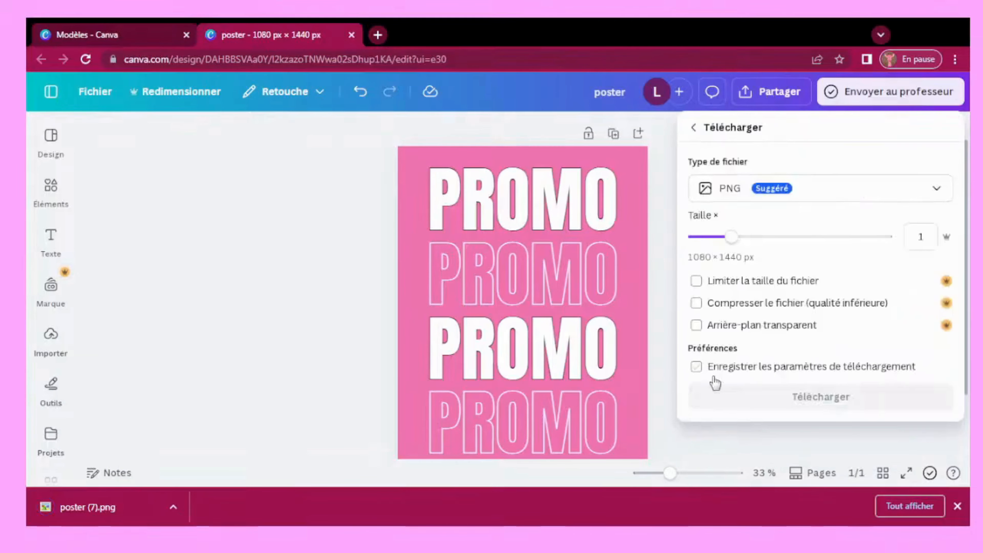
click(937, 190)
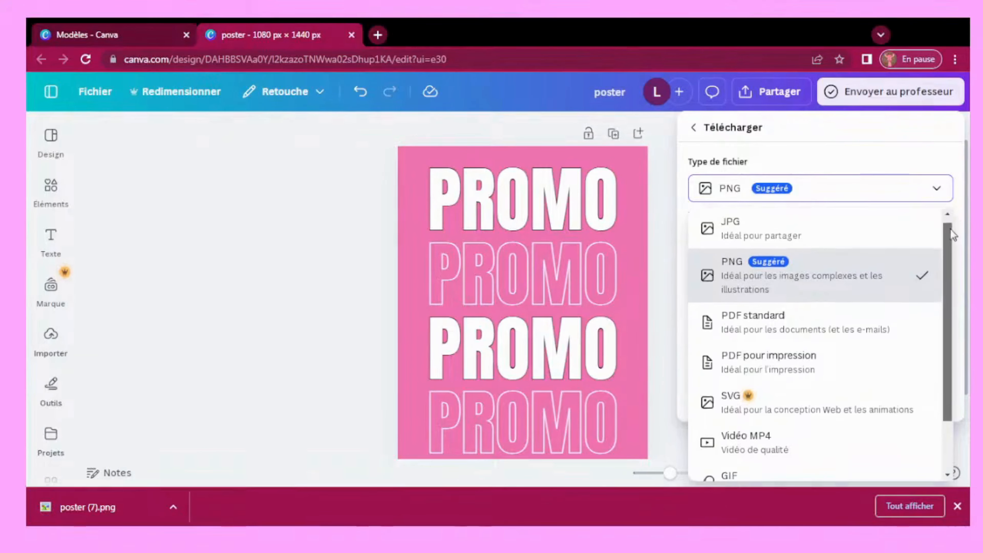
drag(951, 229, 951, 273)
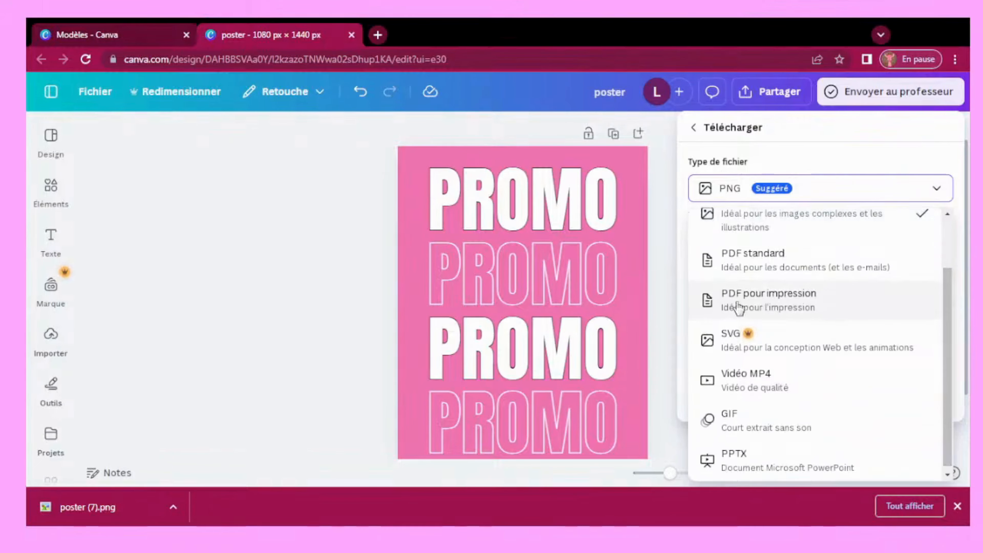
click(768, 310)
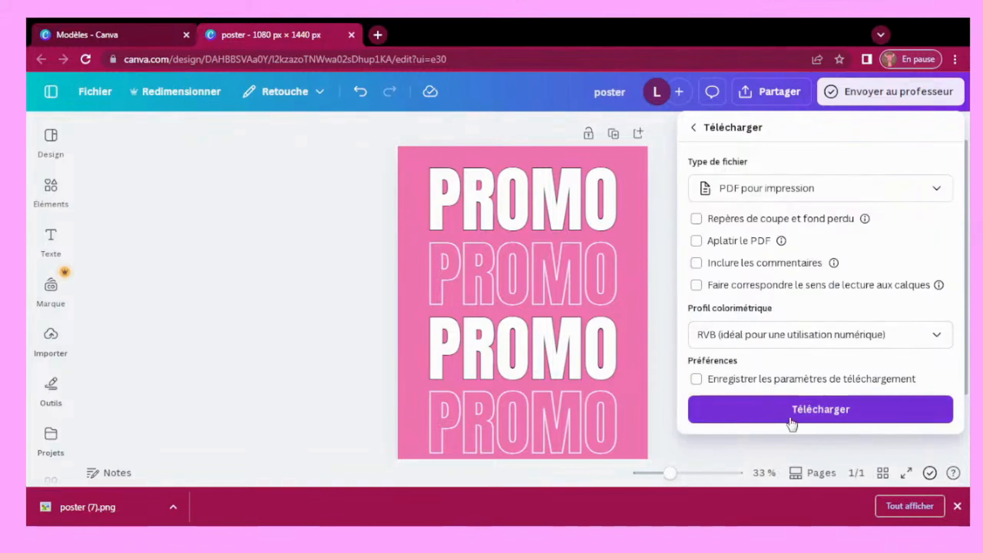
click(799, 409)
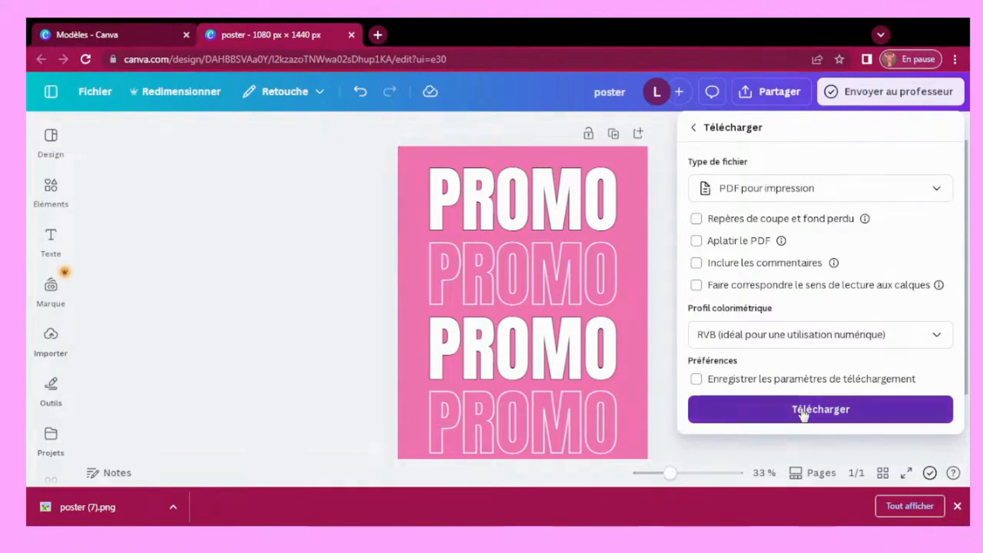